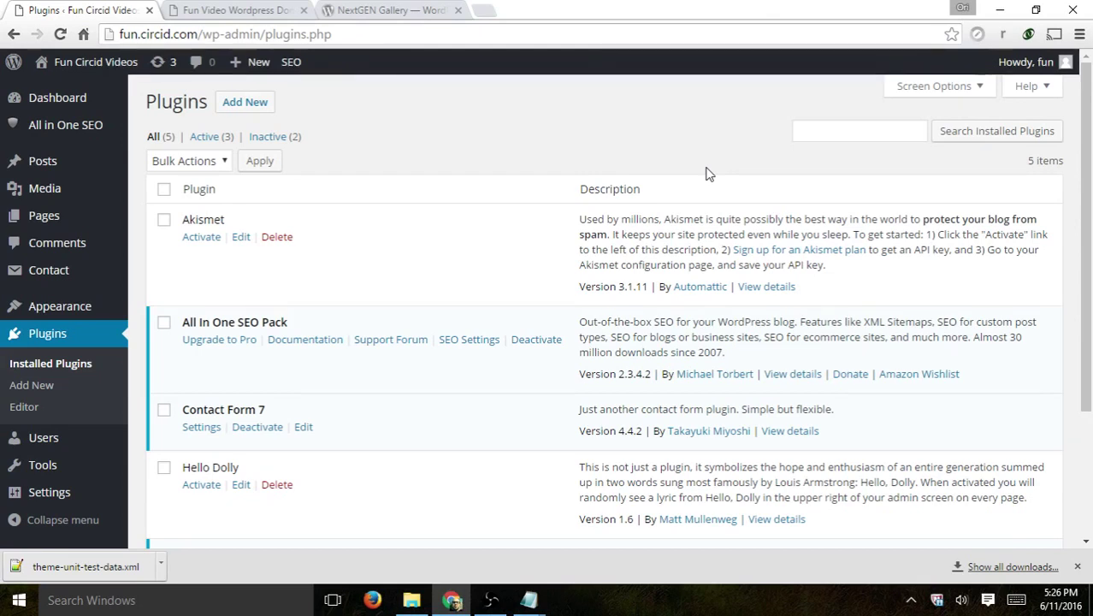
- Search Add New plugins for 'w3 total cache' and install W3 Total Cache 0.9.4.1
click(385, 34)
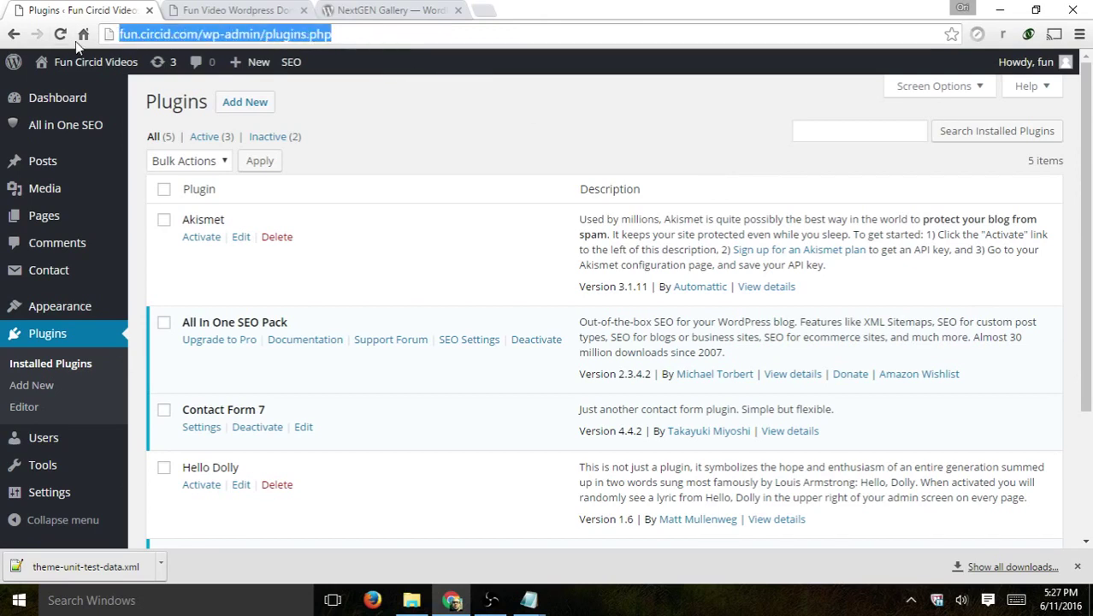
click(439, 142)
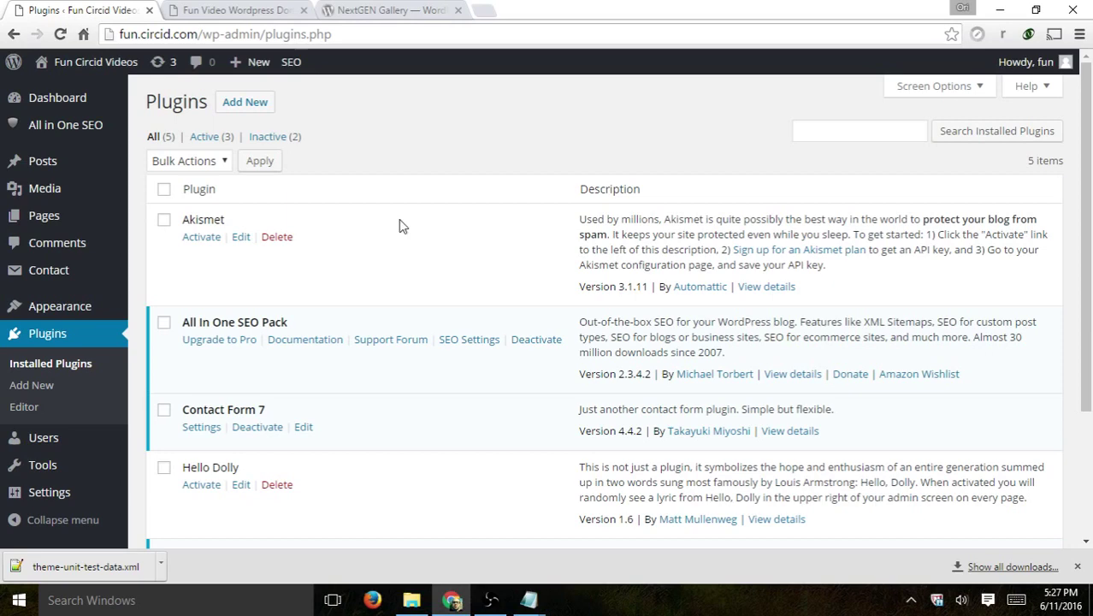
click(41, 390)
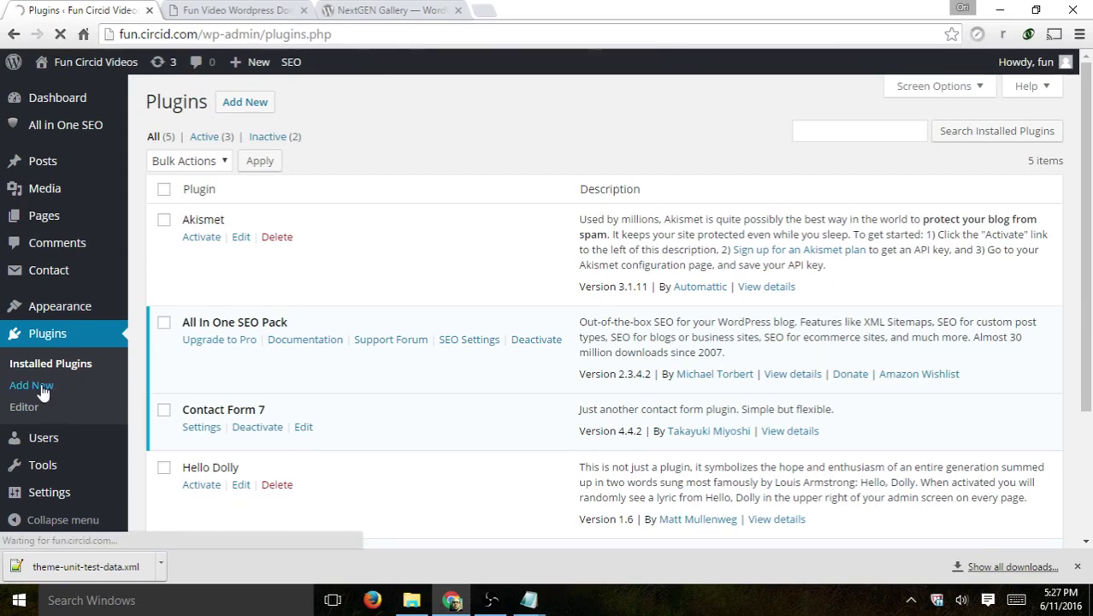
click(877, 152)
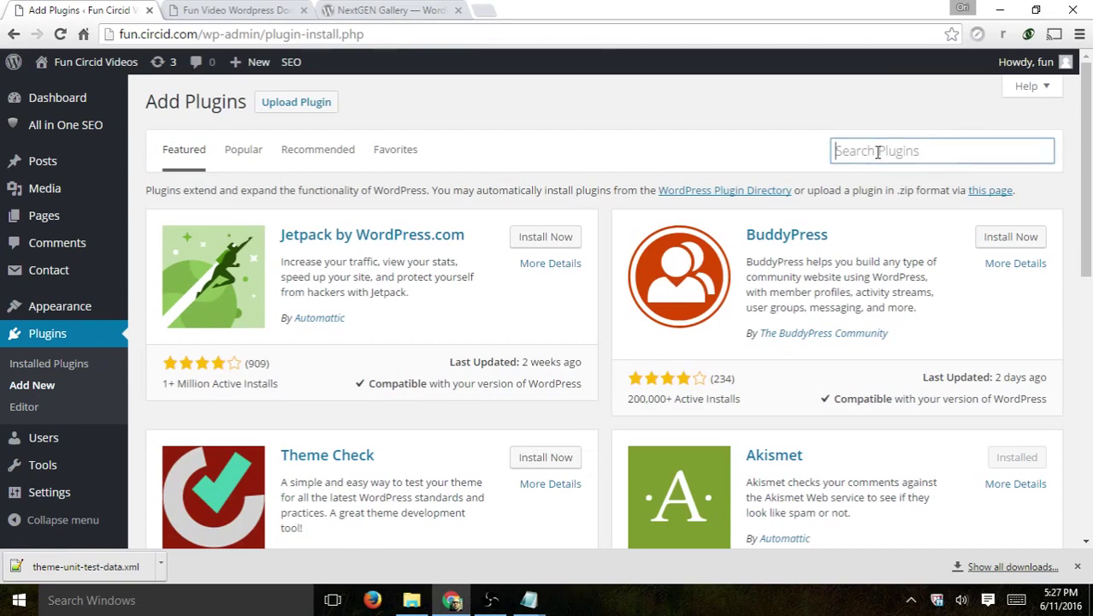
text(w)
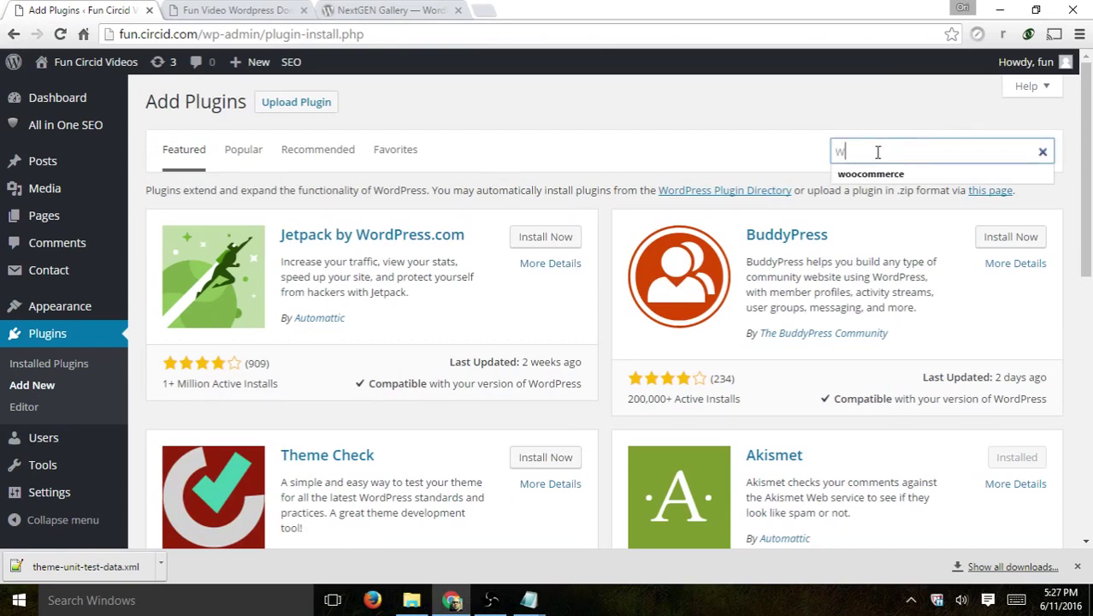
text(3 total cache)
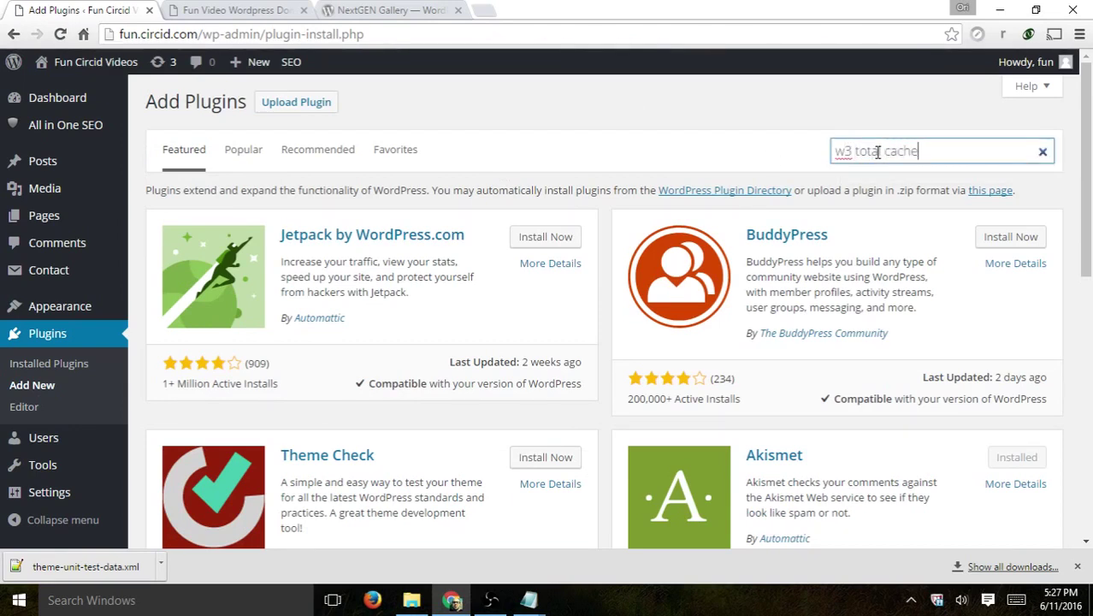
key(Return)
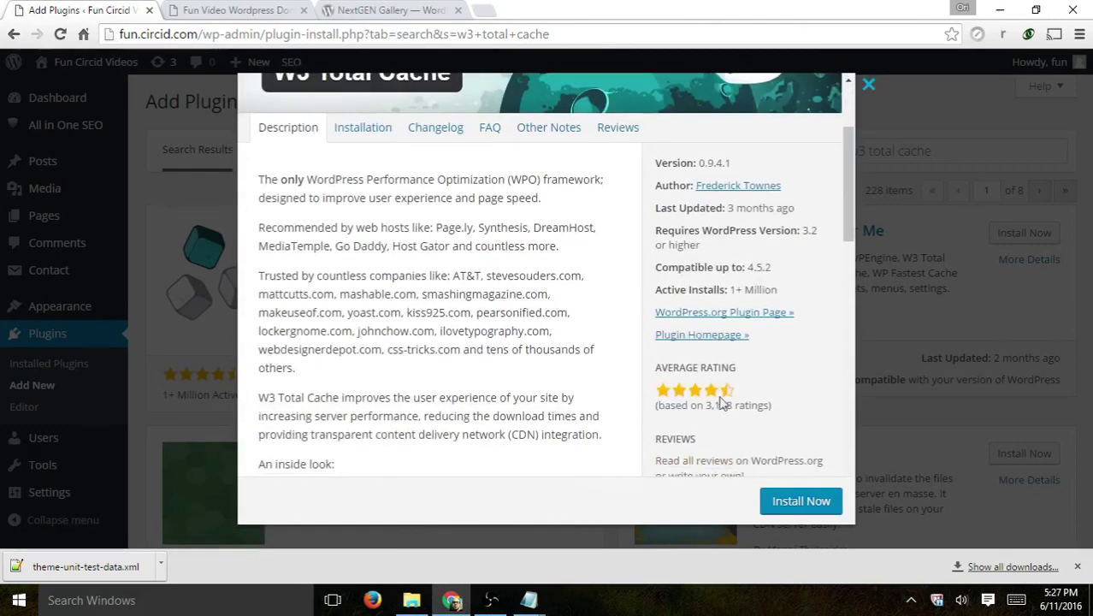
drag(654, 290, 780, 296)
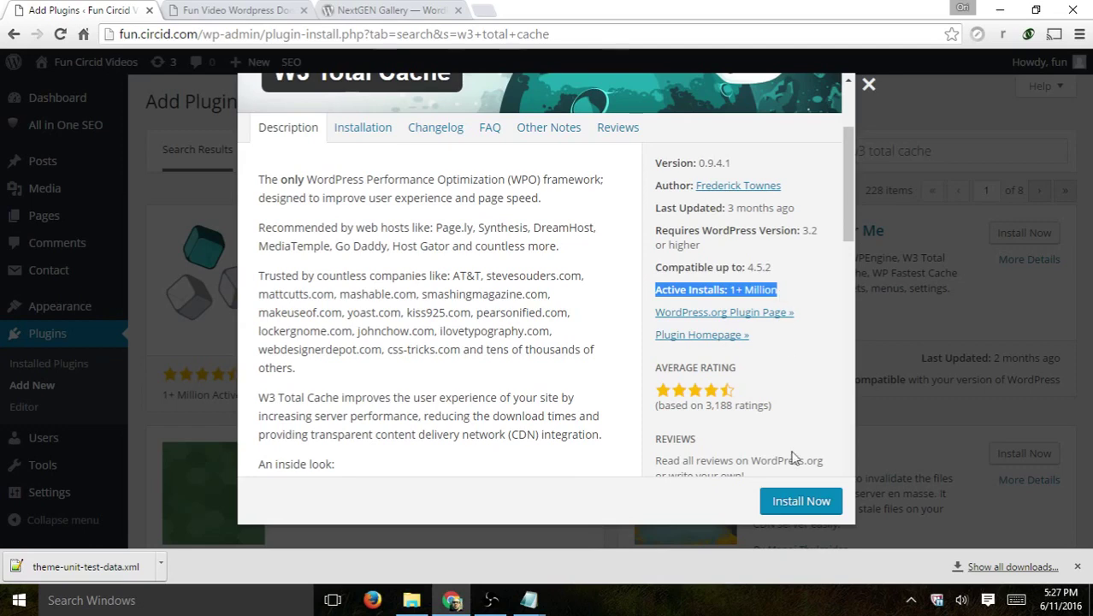
click(789, 498)
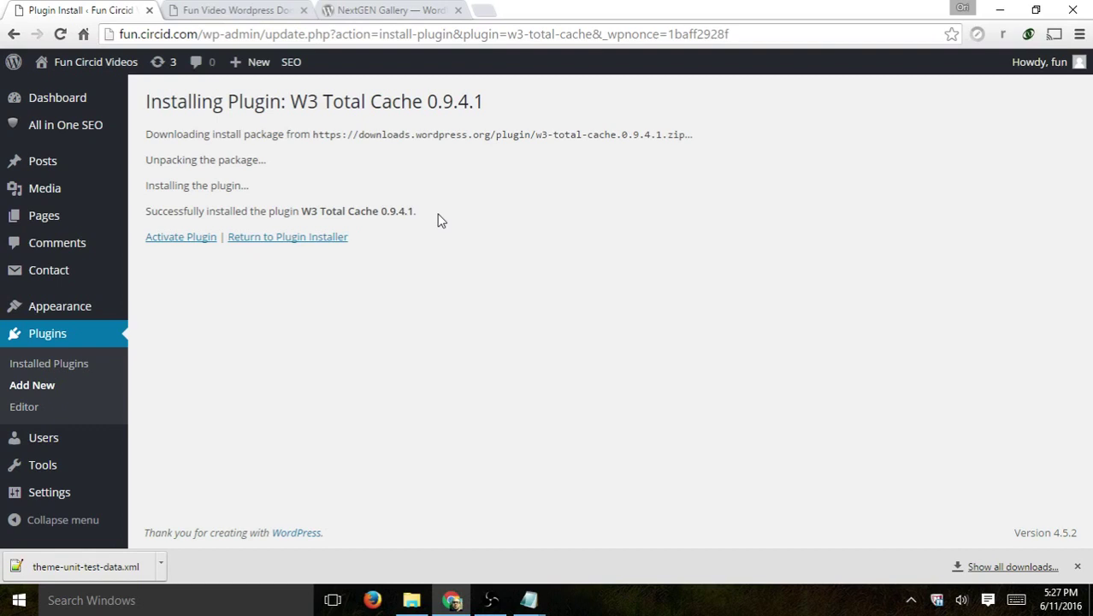
- Activate W3 Total Cache, then deactivate it in the Plugins list for an uncached baseline
click(181, 237)
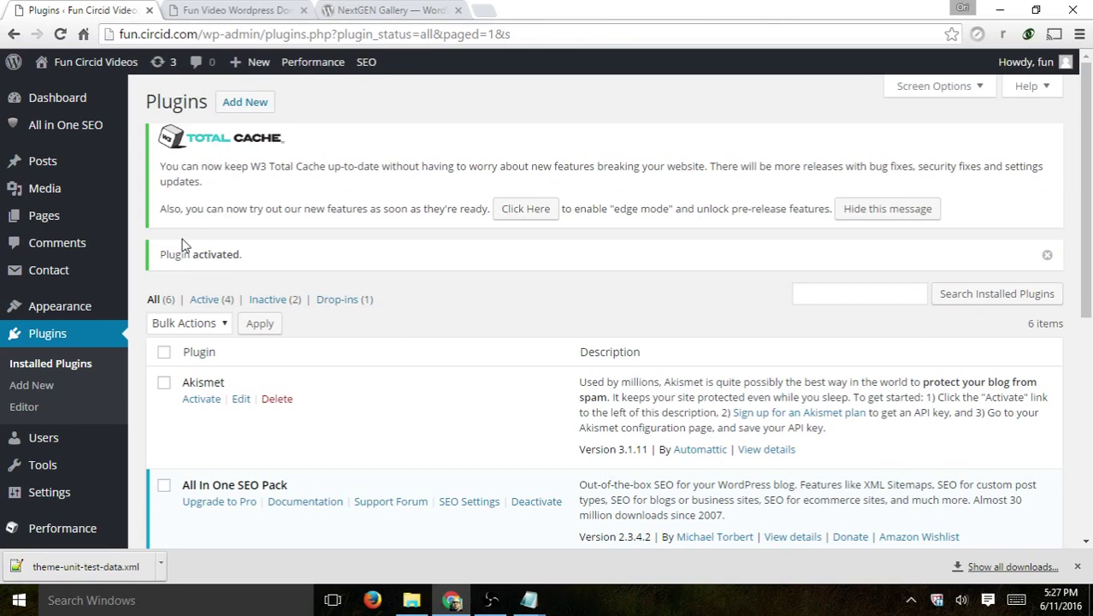
drag(259, 257, 179, 254)
scroll(341, 269, down, 3)
scroll(383, 251, up, 3)
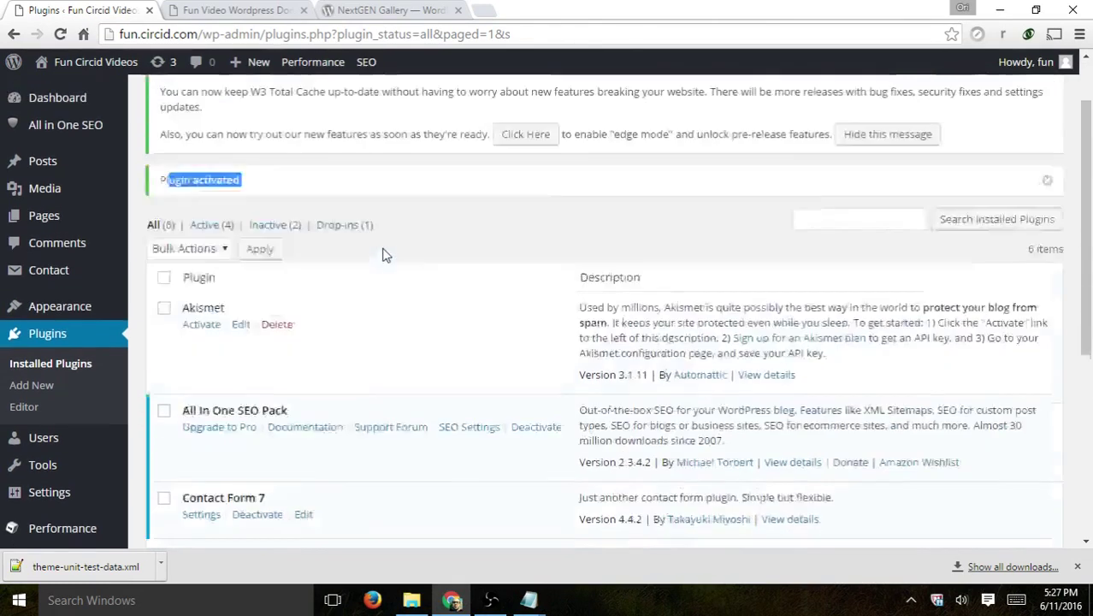
scroll(383, 251, up, 1)
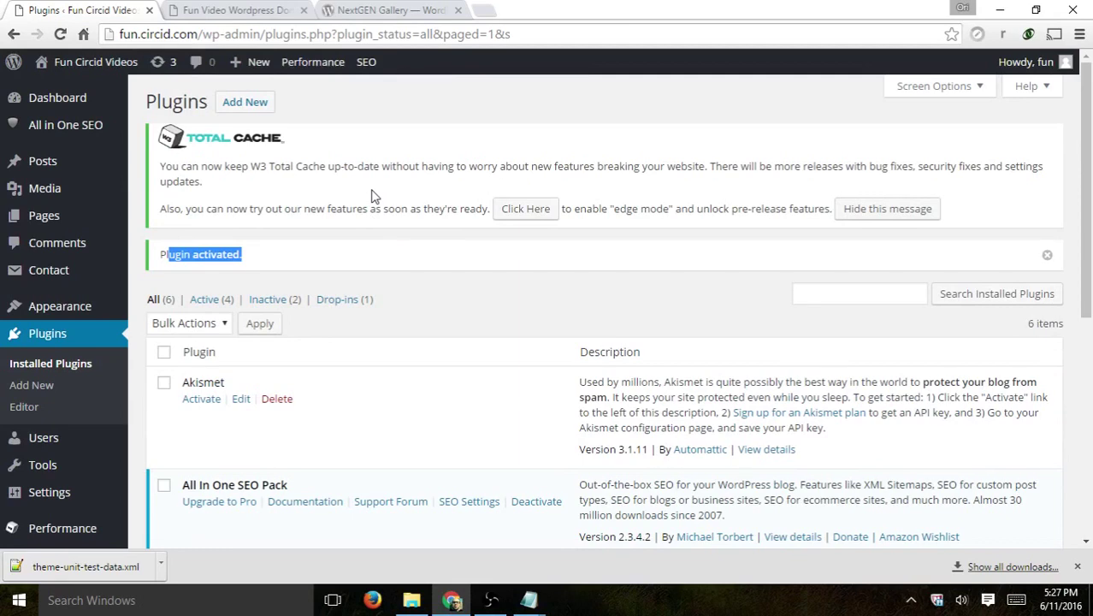
scroll(367, 256, down, 5)
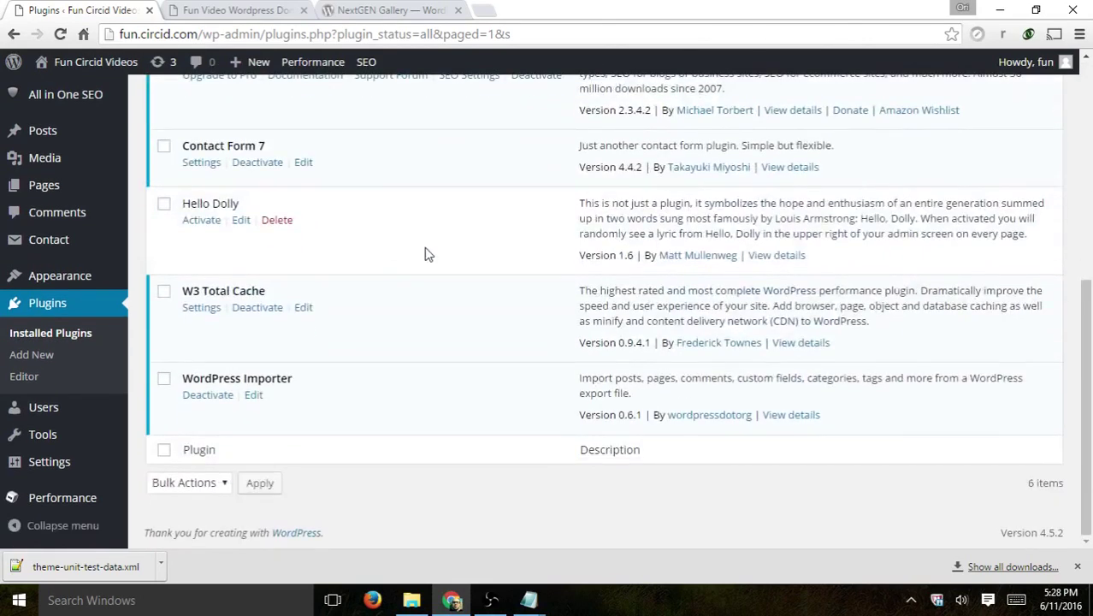
click(256, 309)
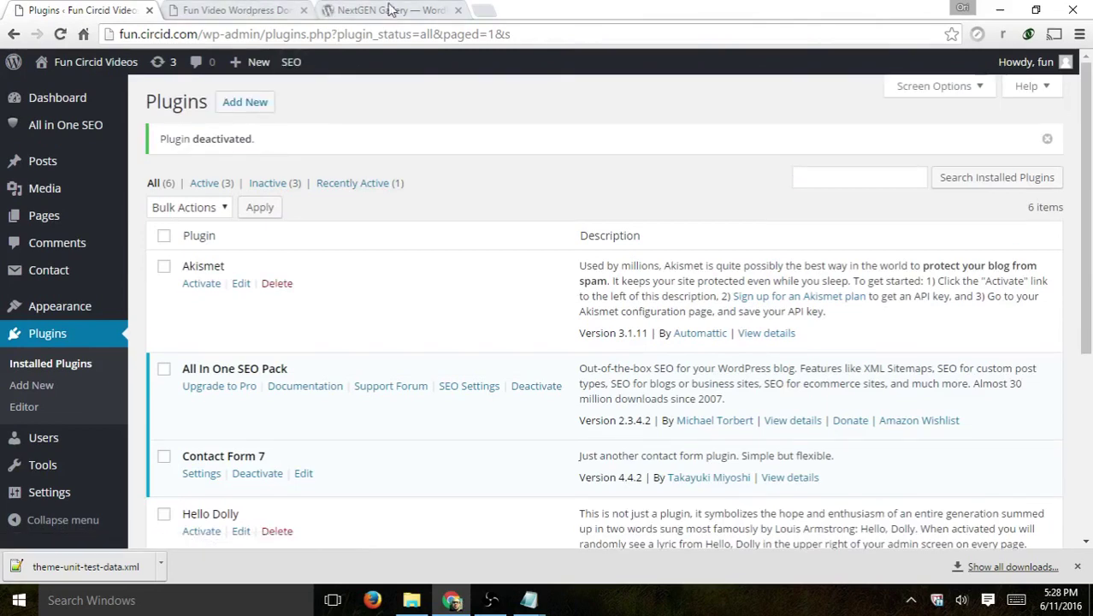
- Close the NextGEN Gallery tab and reload the site's homepage in its own tab
click(458, 10)
click(282, 12)
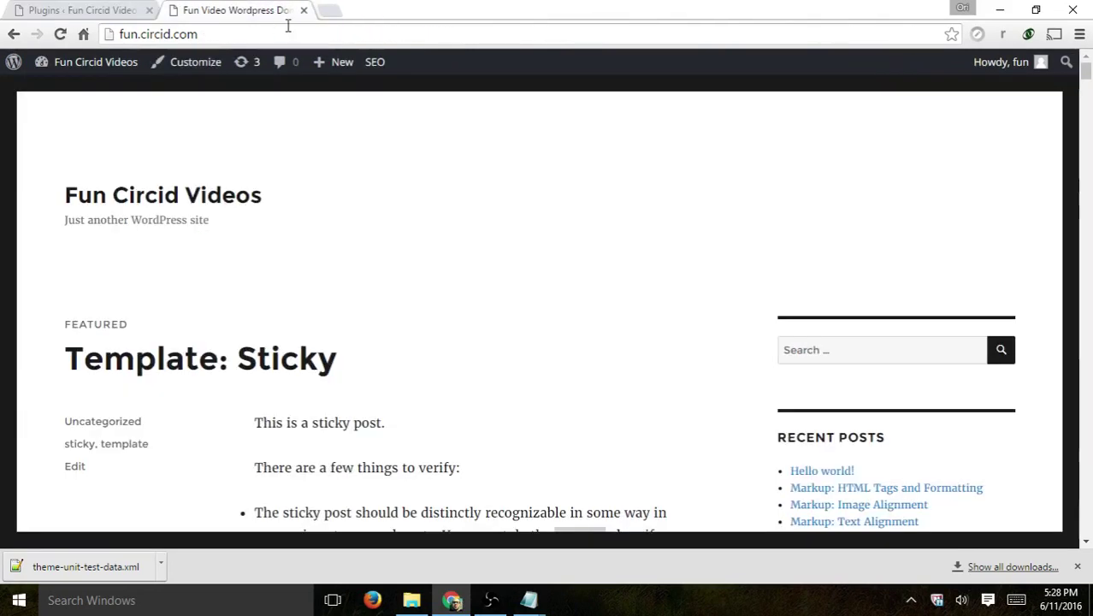
key(Return)
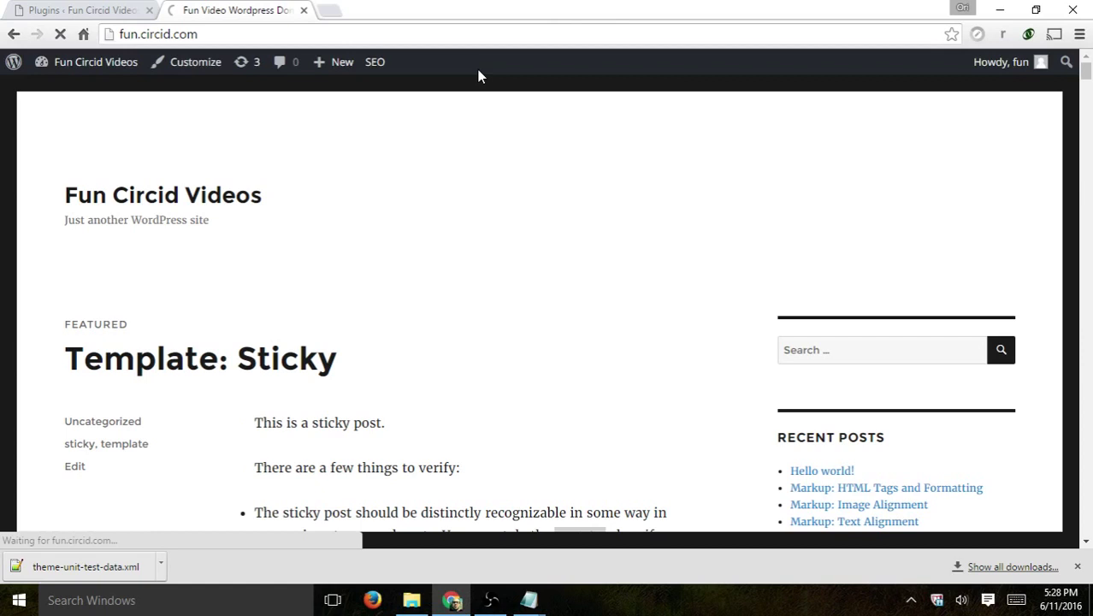
- Record the homepage reload in DevTools Network: 40 requests, 344 KB, 1.56 s load
right_click(489, 146)
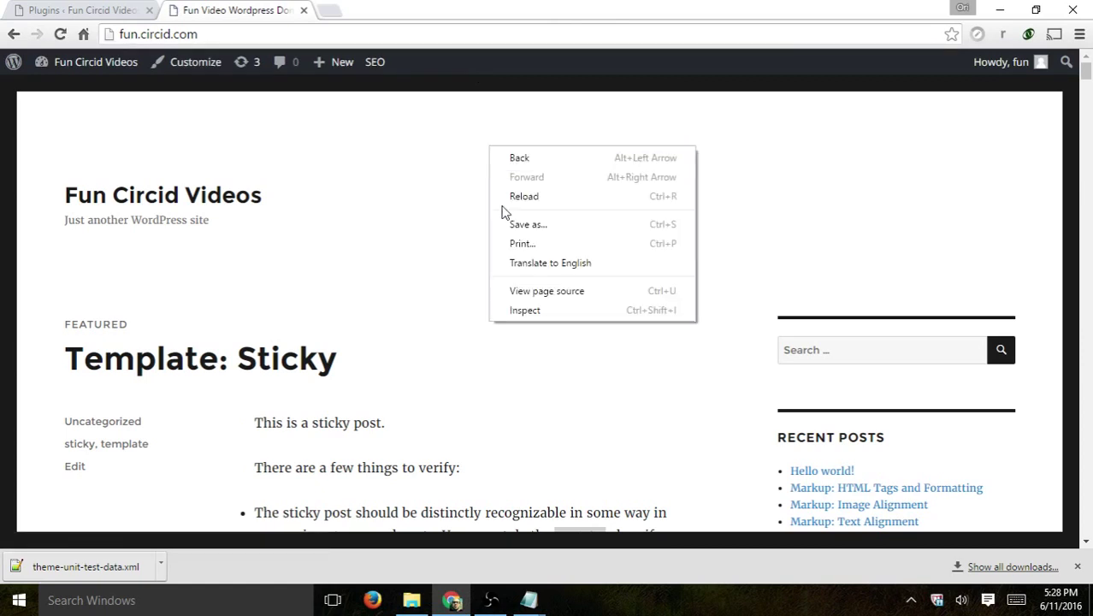
click(553, 315)
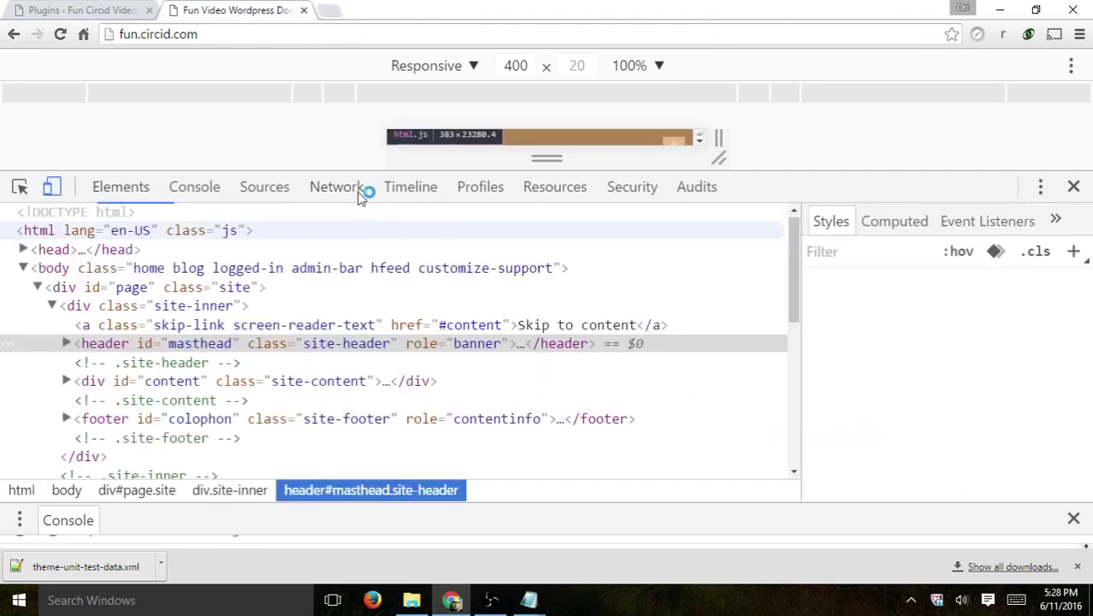
click(336, 186)
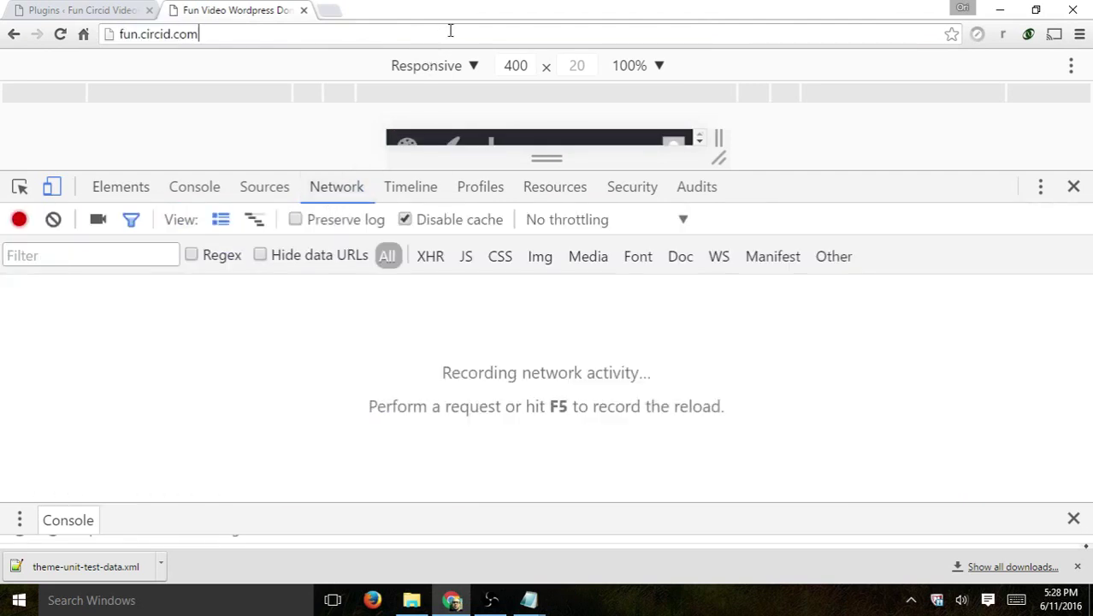
key(Return)
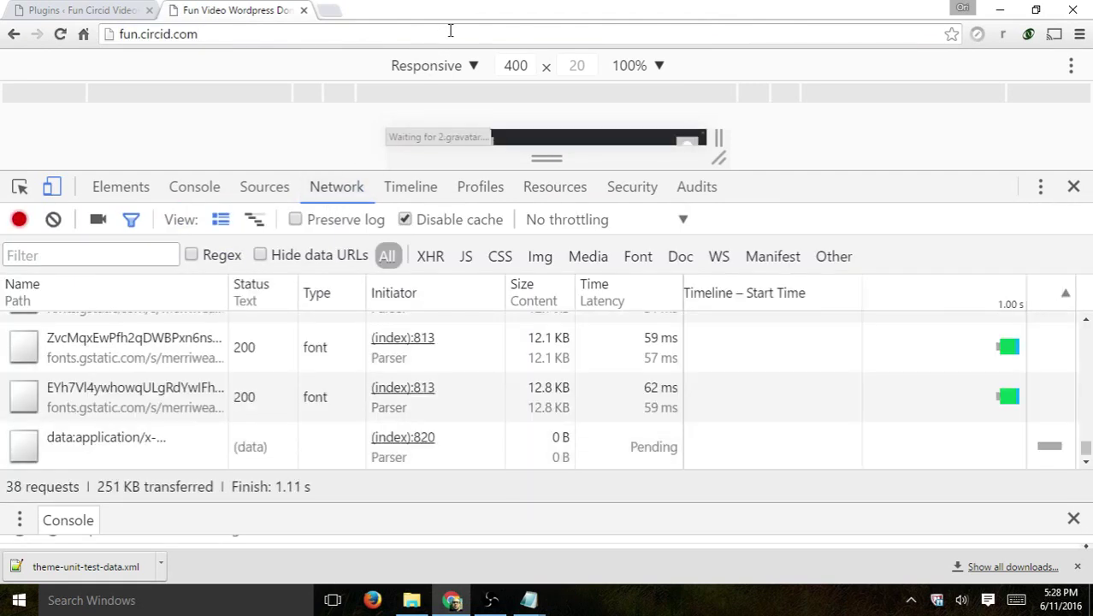
scroll(758, 371, up, 15)
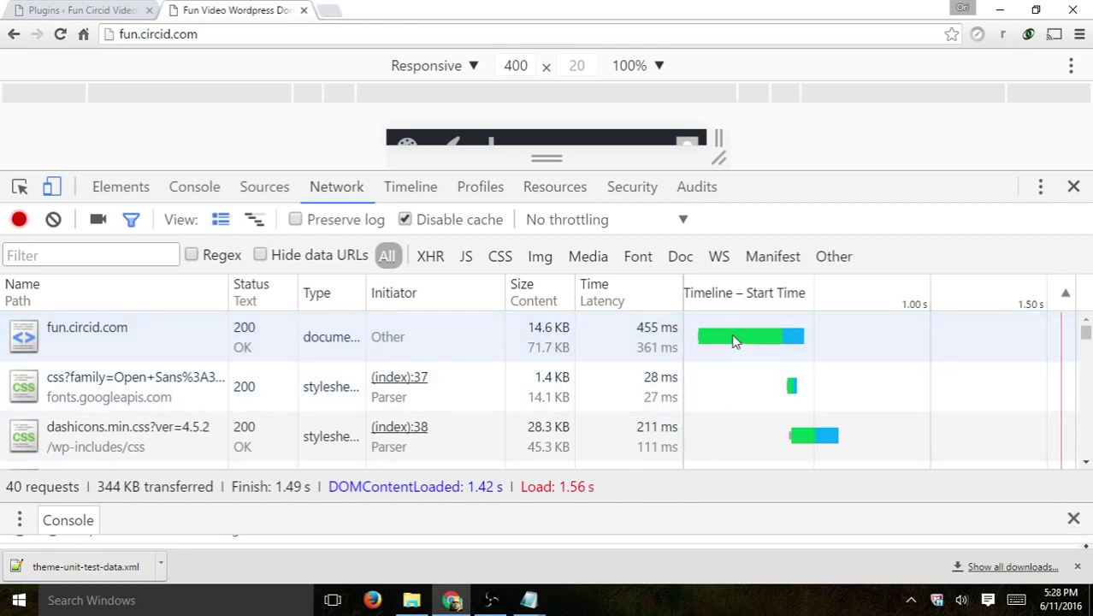
mouse_move(732, 336)
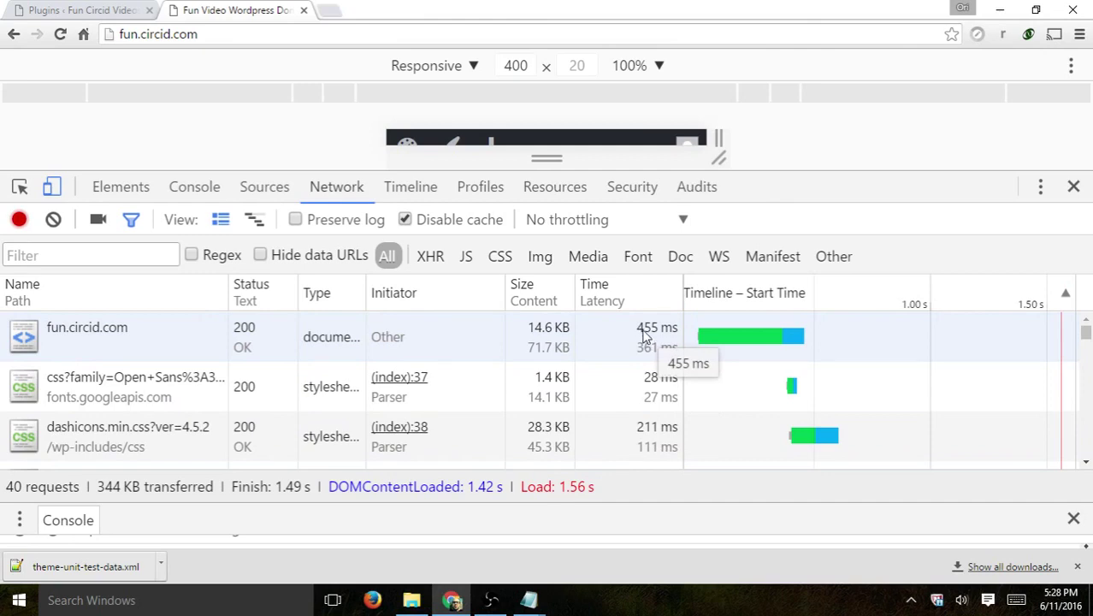
scroll(783, 346, down, 3)
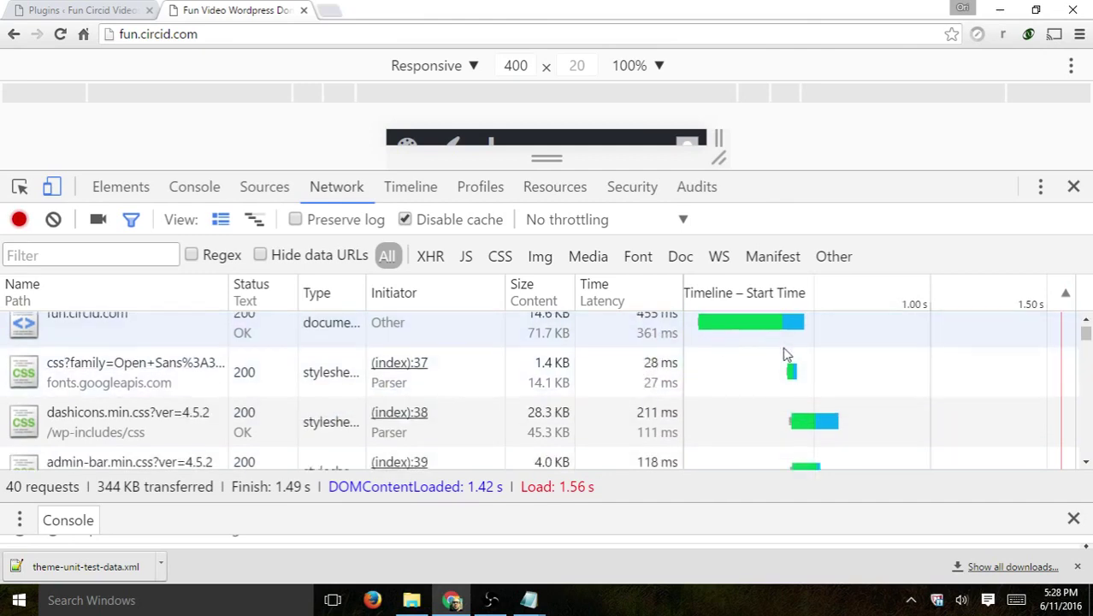
scroll(830, 343, down, 2)
scroll(829, 344, down, 1)
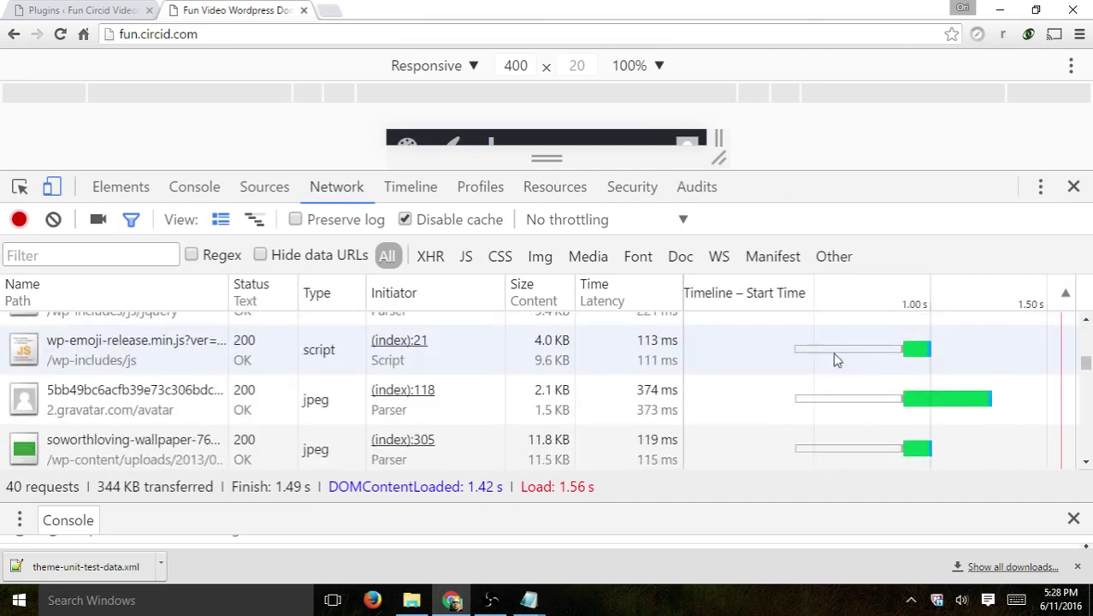
scroll(834, 359, up, 6)
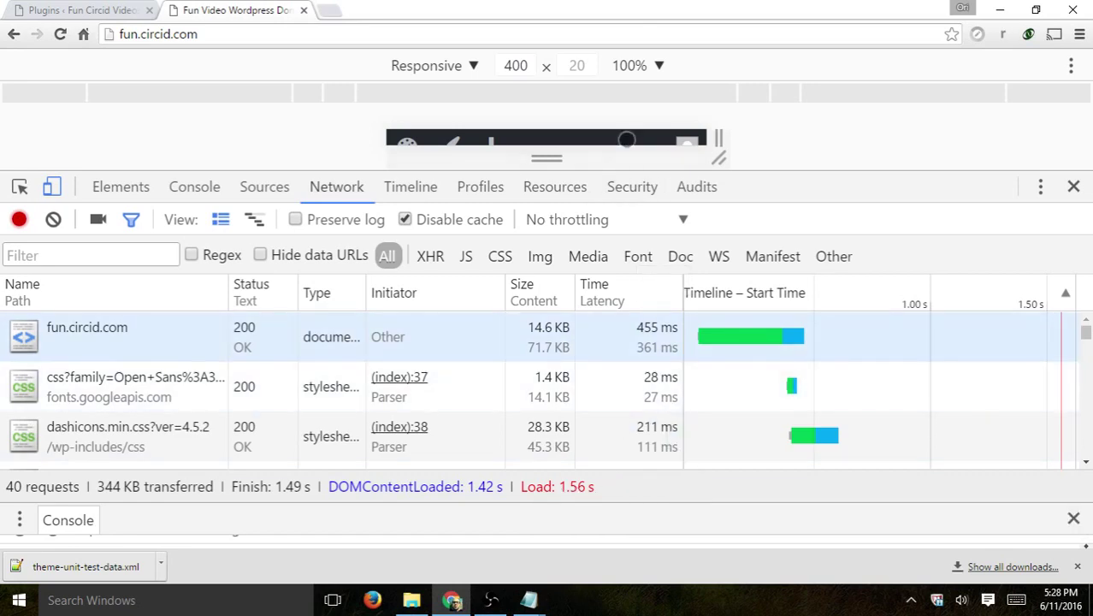
- Reactivate W3 Total Cache from the Plugins list and open its General Settings page
click(31, 9)
scroll(390, 359, down, 3)
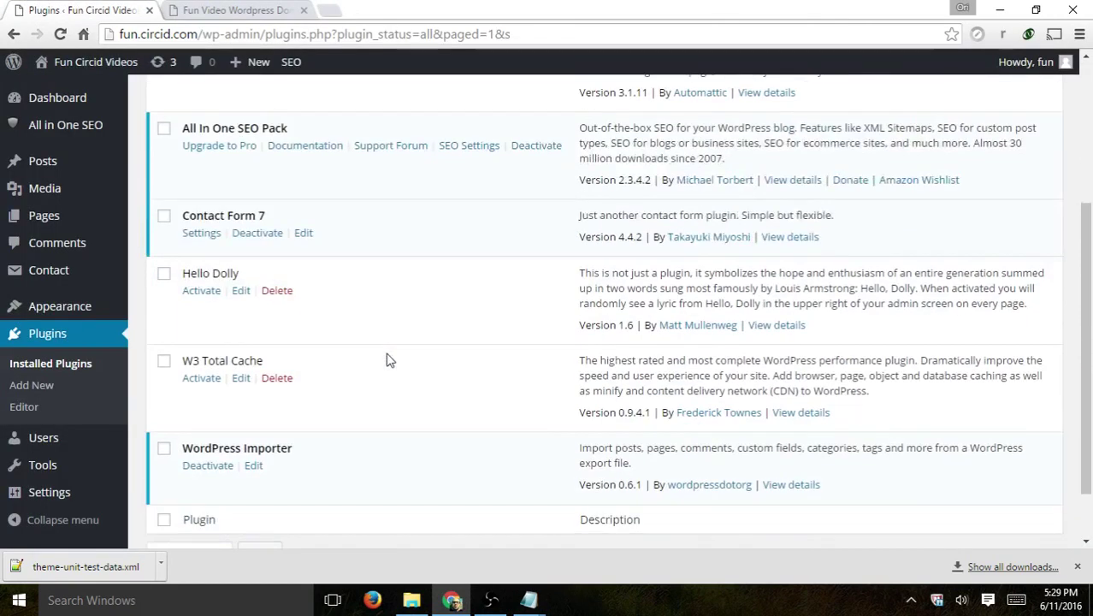
click(205, 383)
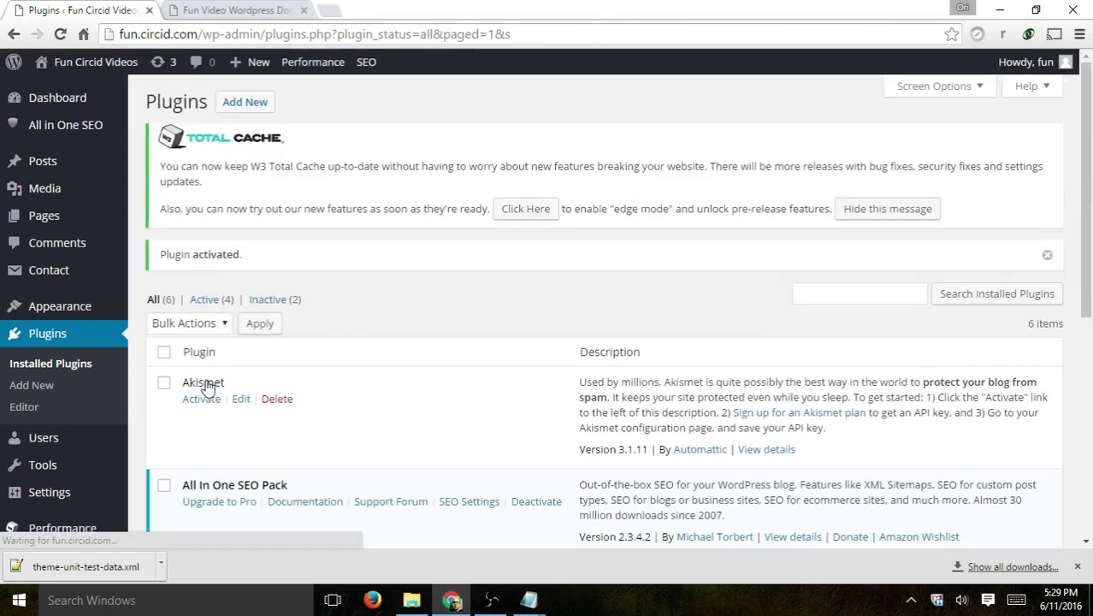
scroll(534, 256, down, 5)
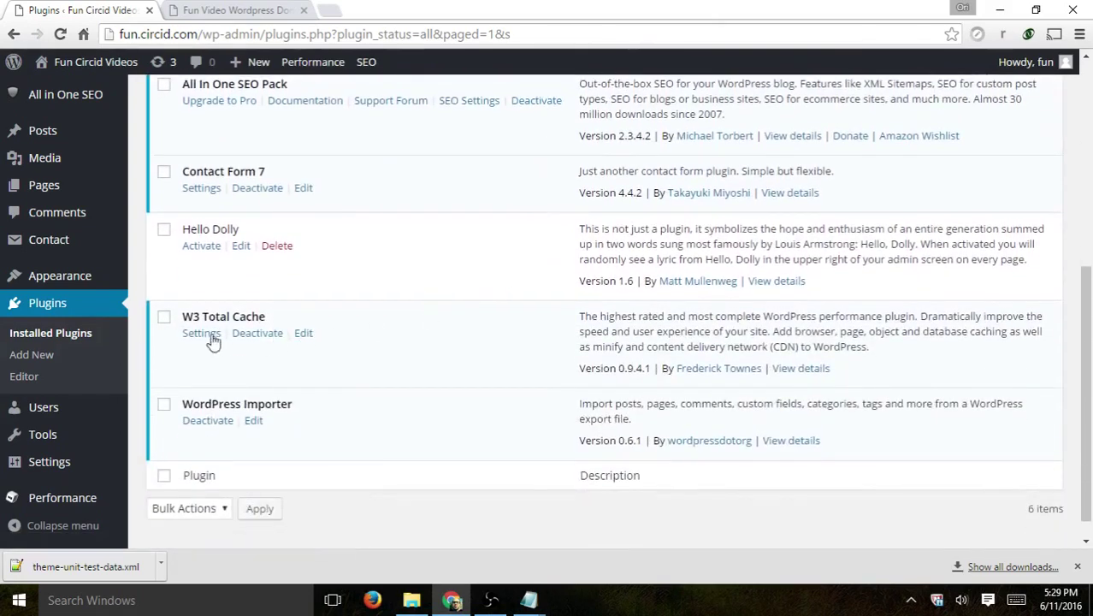
click(201, 332)
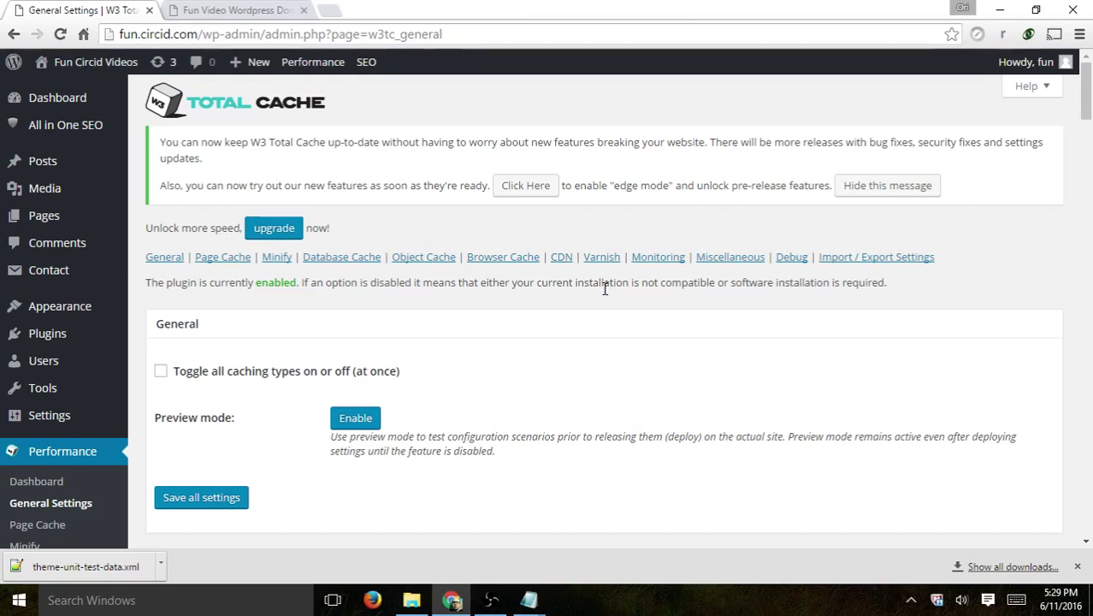
- Tick Page cache Enable, choose 'Disk: Basic' as the method, and save all settings
scroll(581, 278, down, 2)
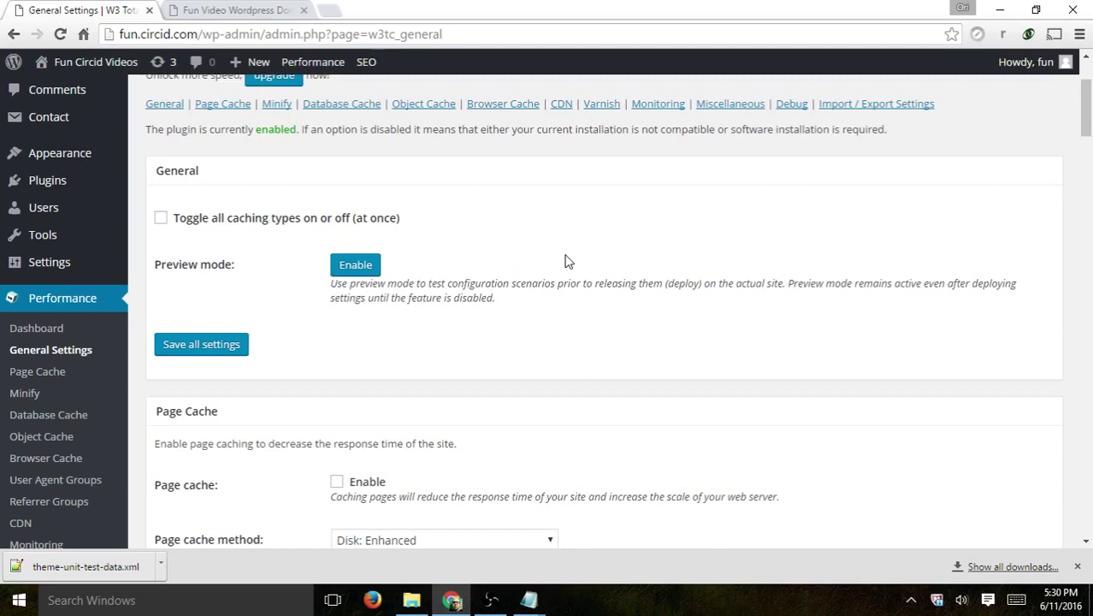
scroll(496, 265, down, 2)
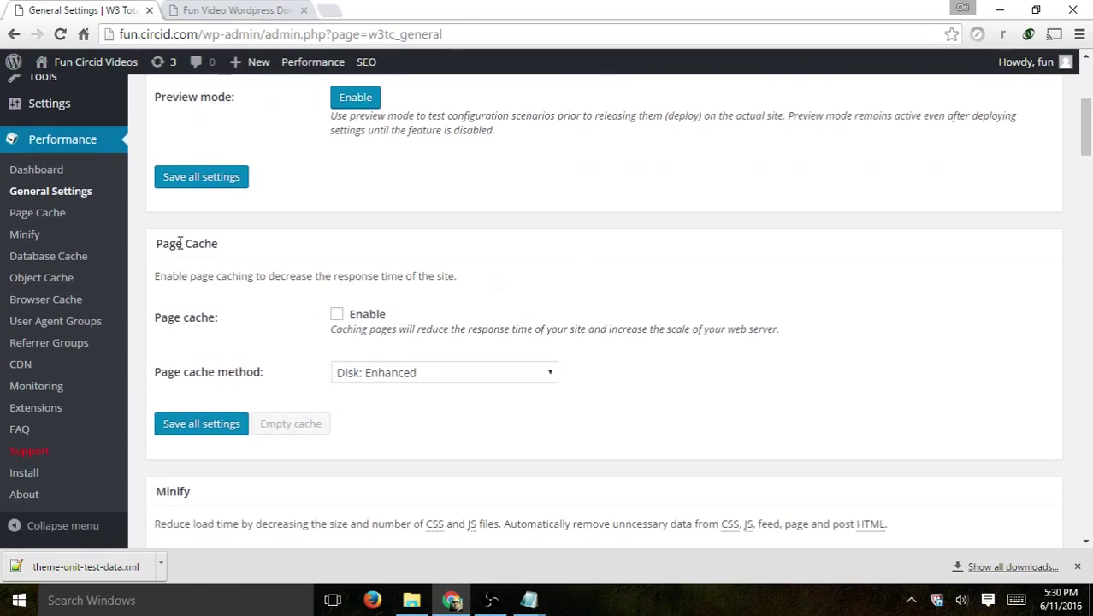
click(365, 318)
scroll(513, 303, down, 1)
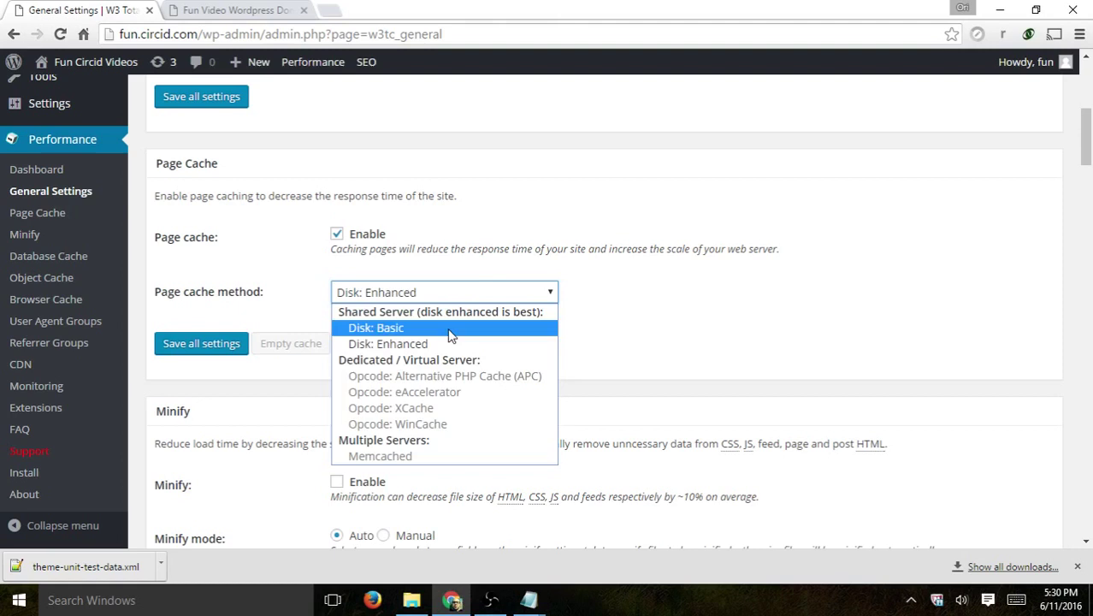
click(451, 329)
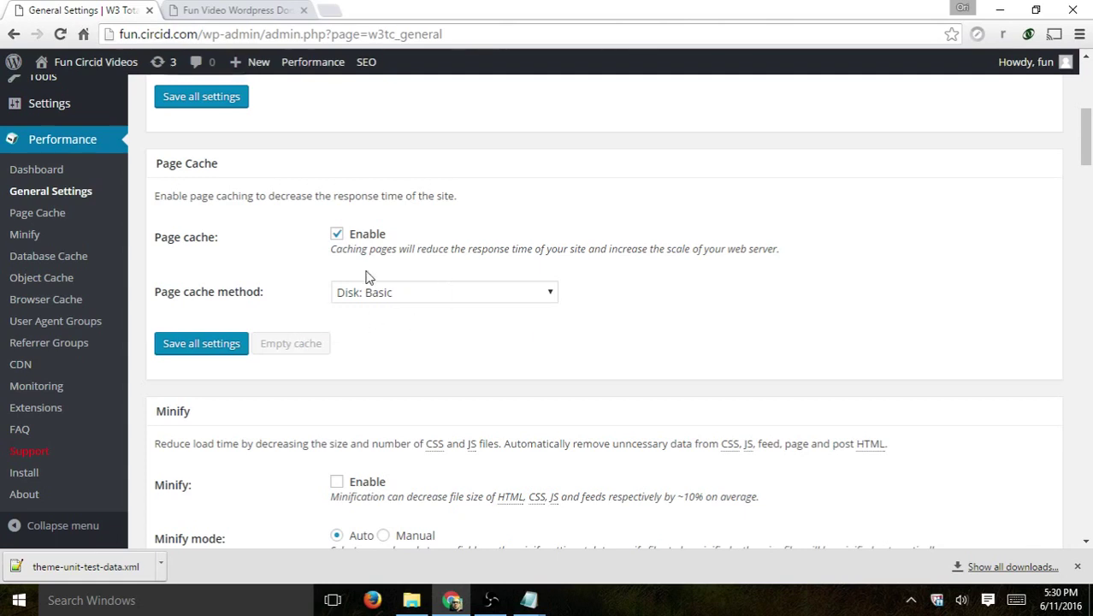
click(198, 347)
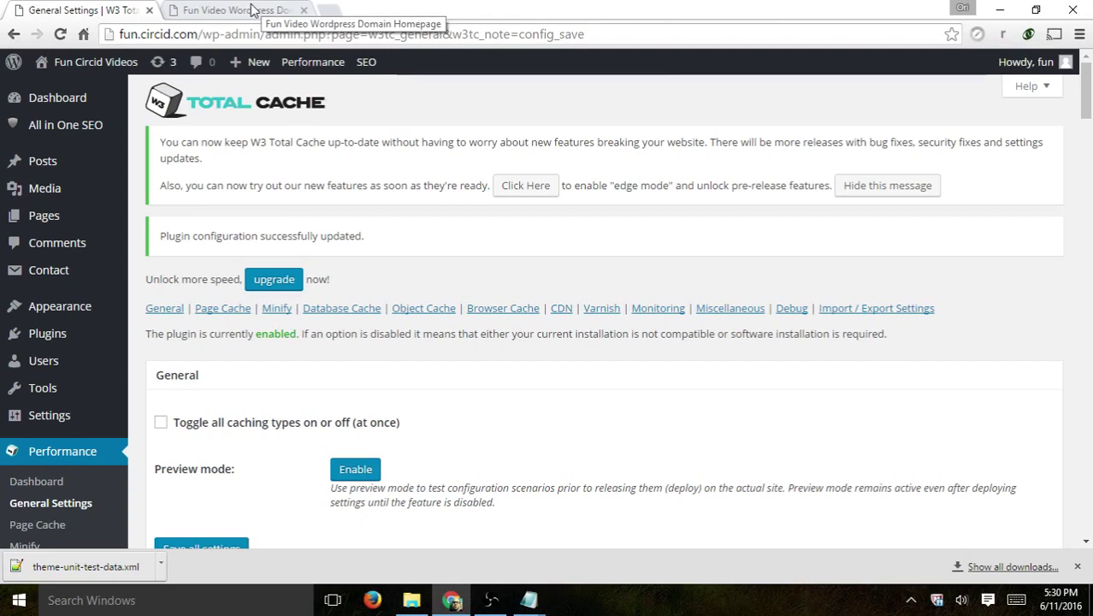
- Record the homepage reload in DevTools Network: 40 requests, 344 KB, 1.83 s load
click(252, 9)
key(Return)
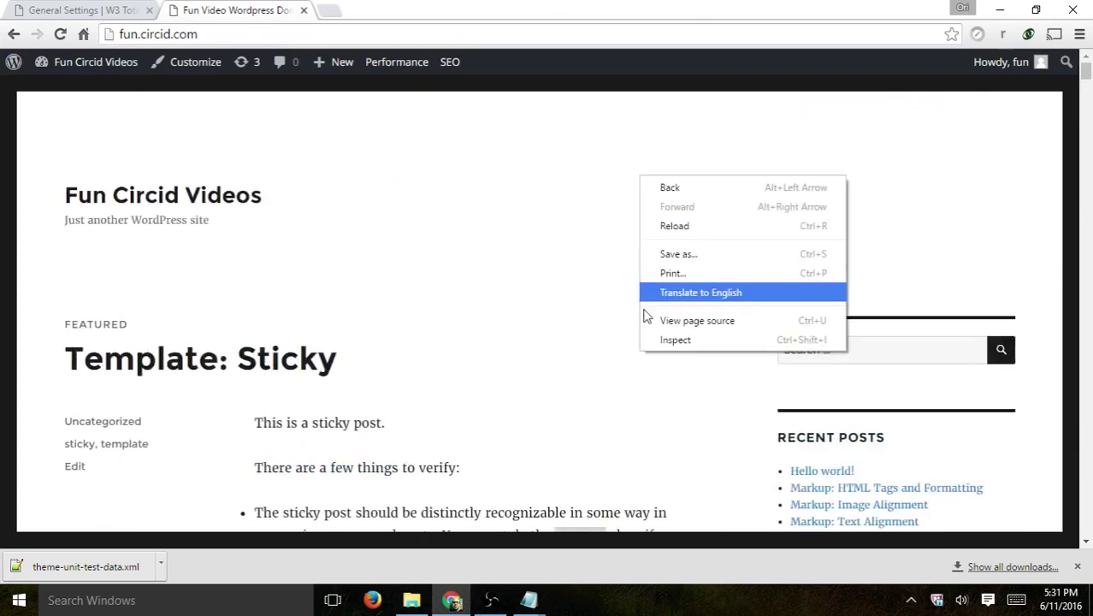
click(656, 337)
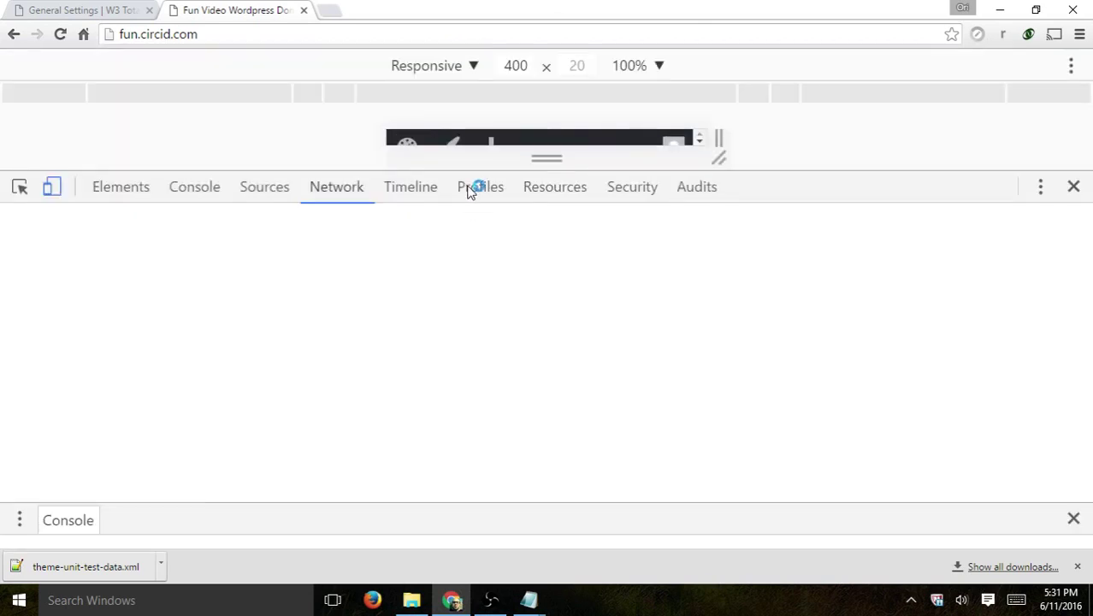
click(342, 193)
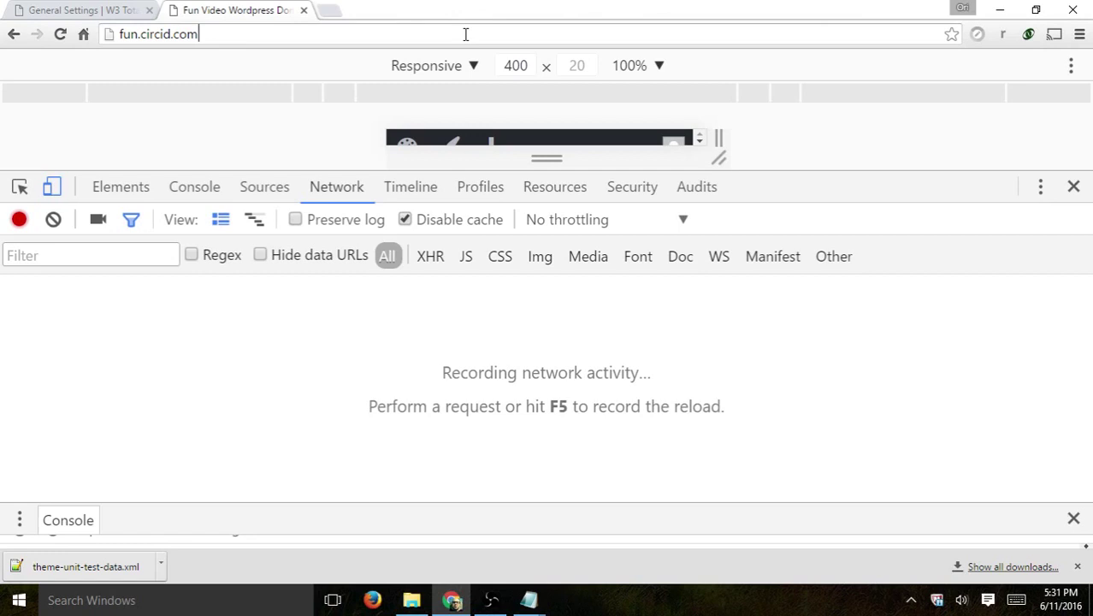
key(Return)
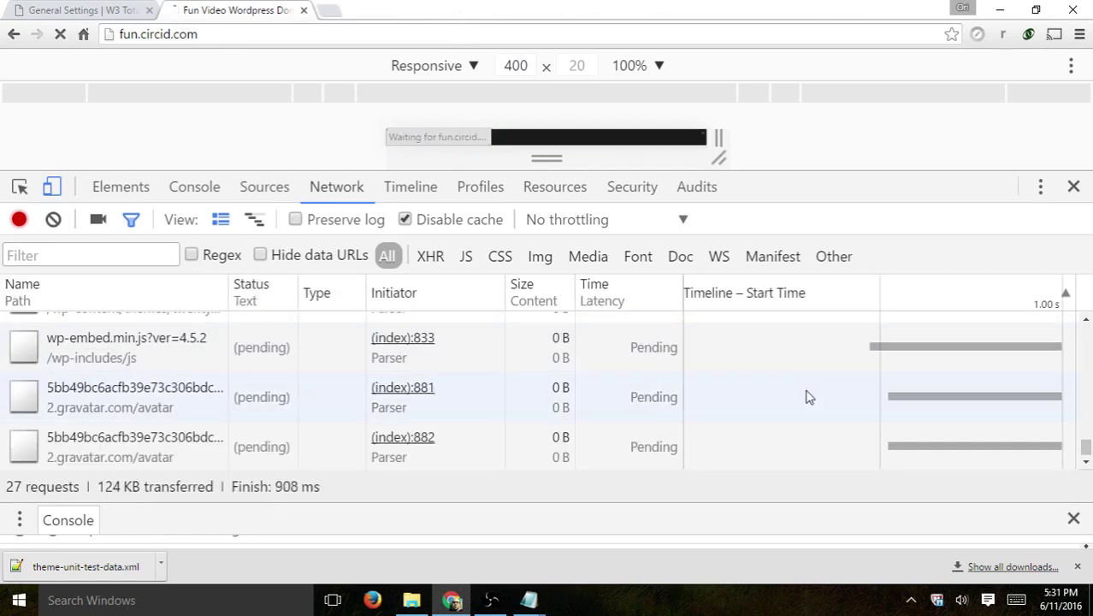
scroll(827, 419, up, 15)
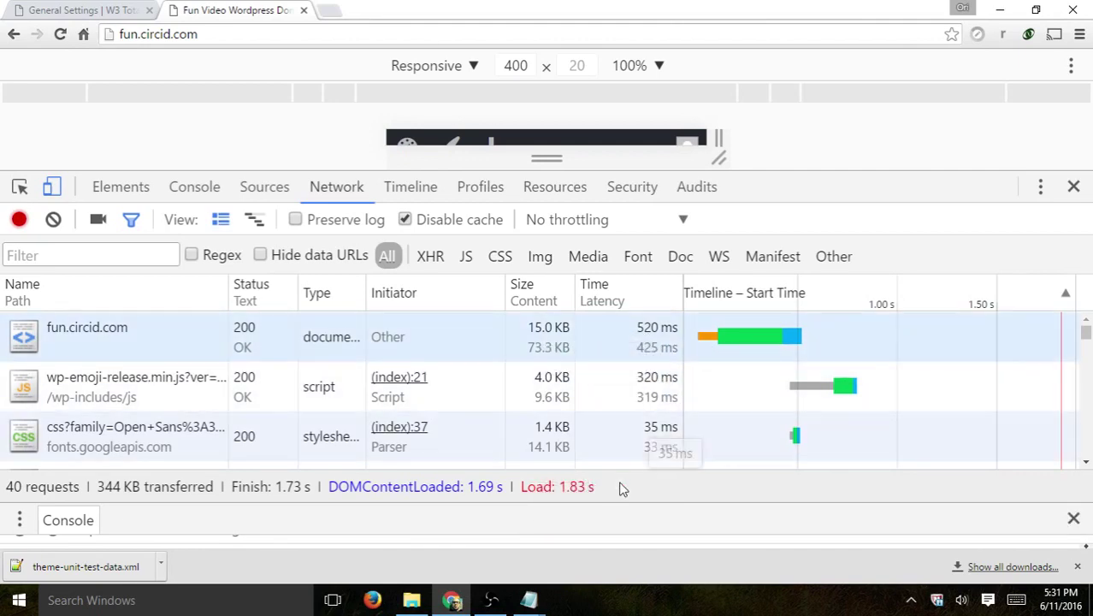
- Tick Minify Enable in W3 Total Cache, save all settings, and return to the site tab
click(95, 8)
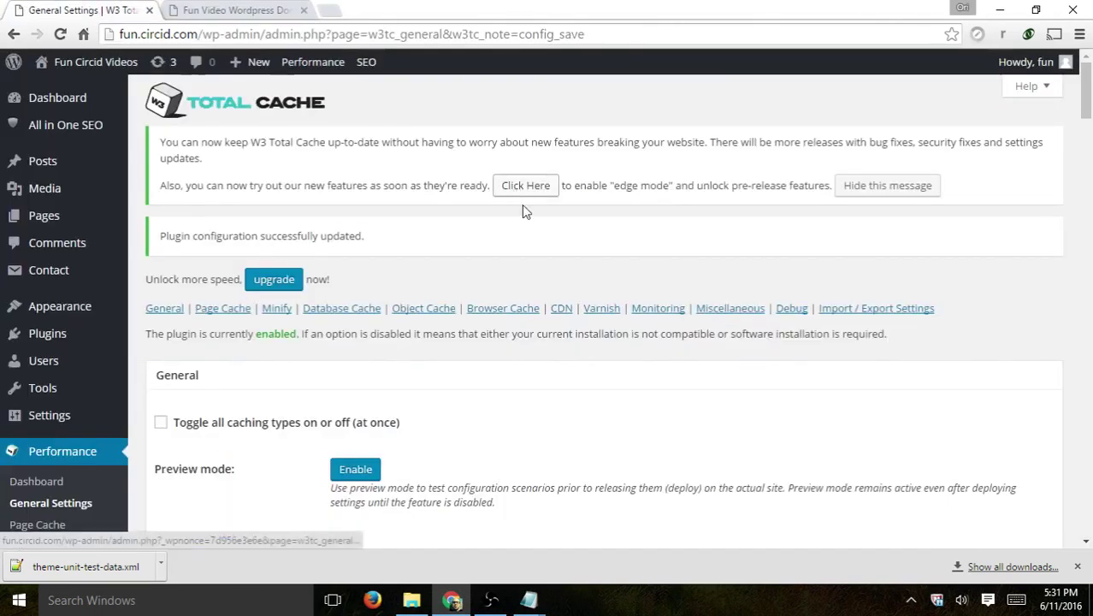
scroll(523, 207, down, 6)
scroll(526, 211, down, 3)
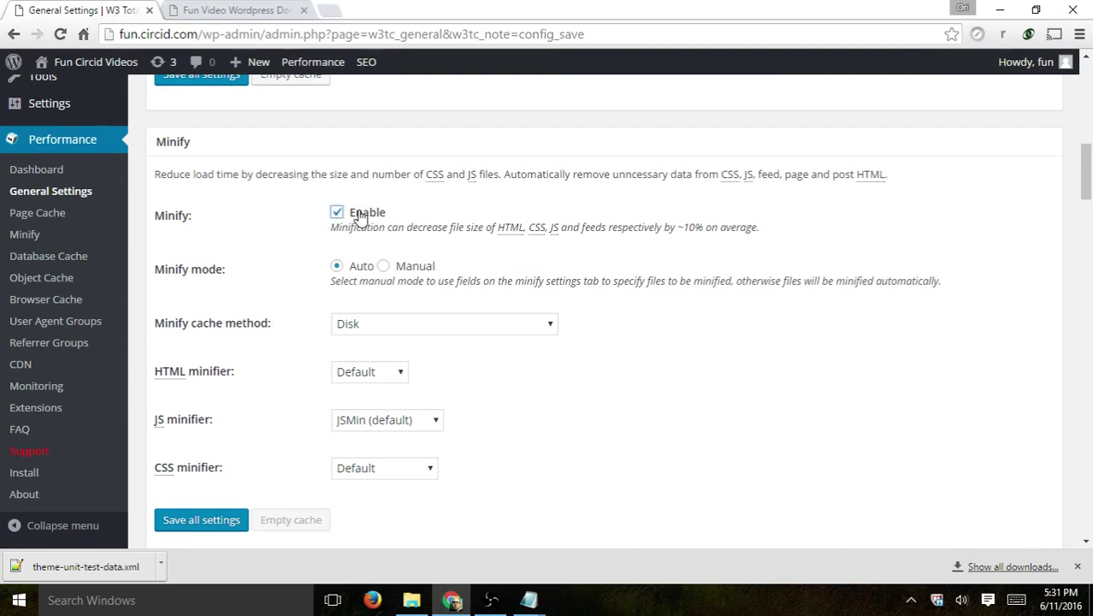
scroll(525, 254, down, 2)
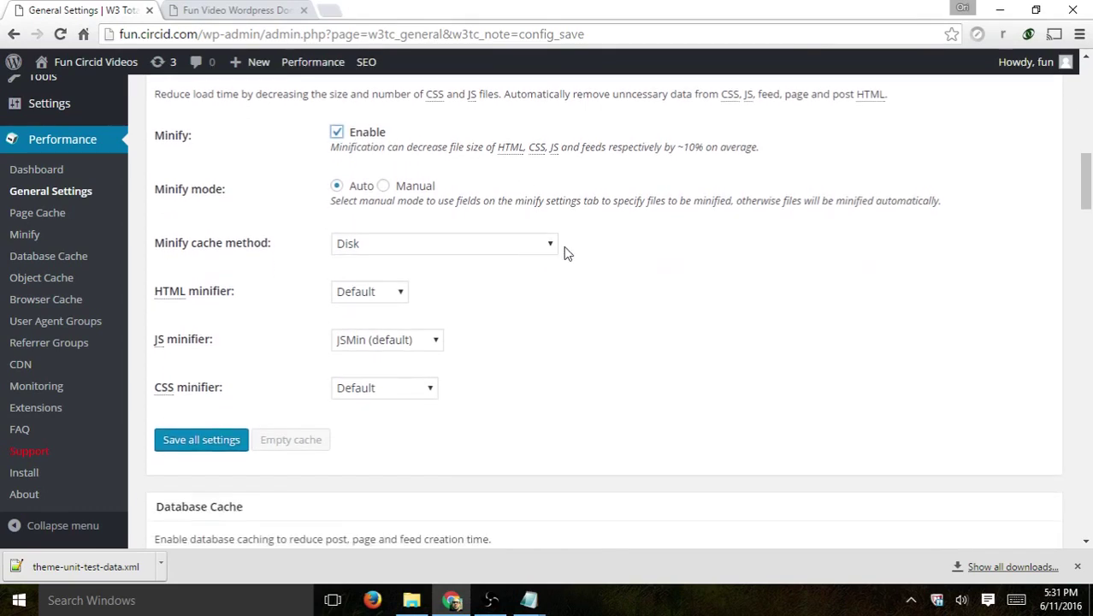
click(201, 359)
click(209, 10)
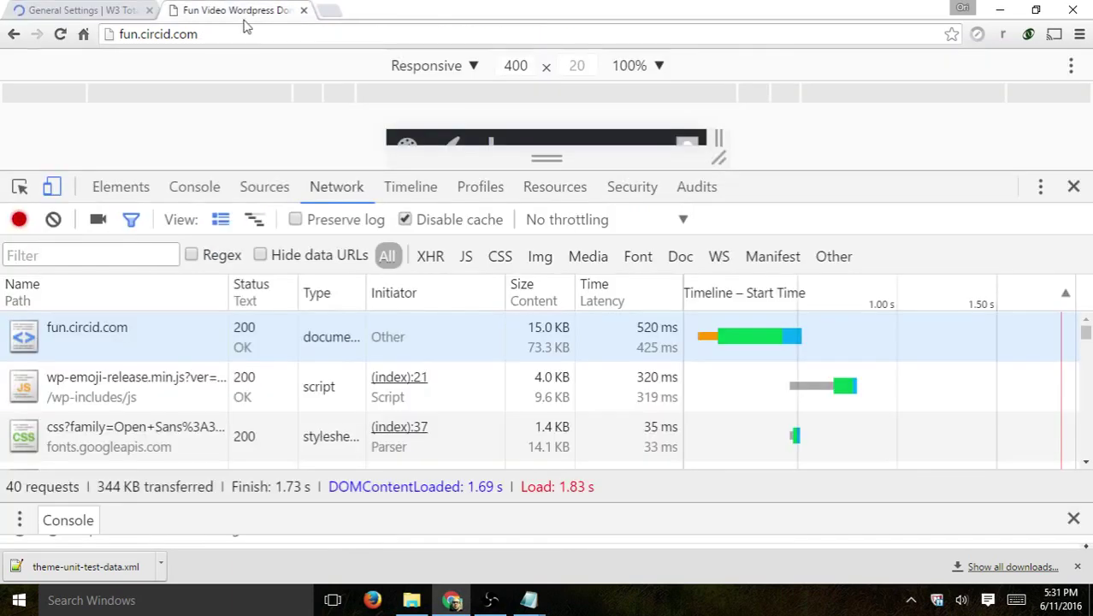
- Close DevTools and reload fun.circid.com from the address bar
click(1063, 217)
click(403, 36)
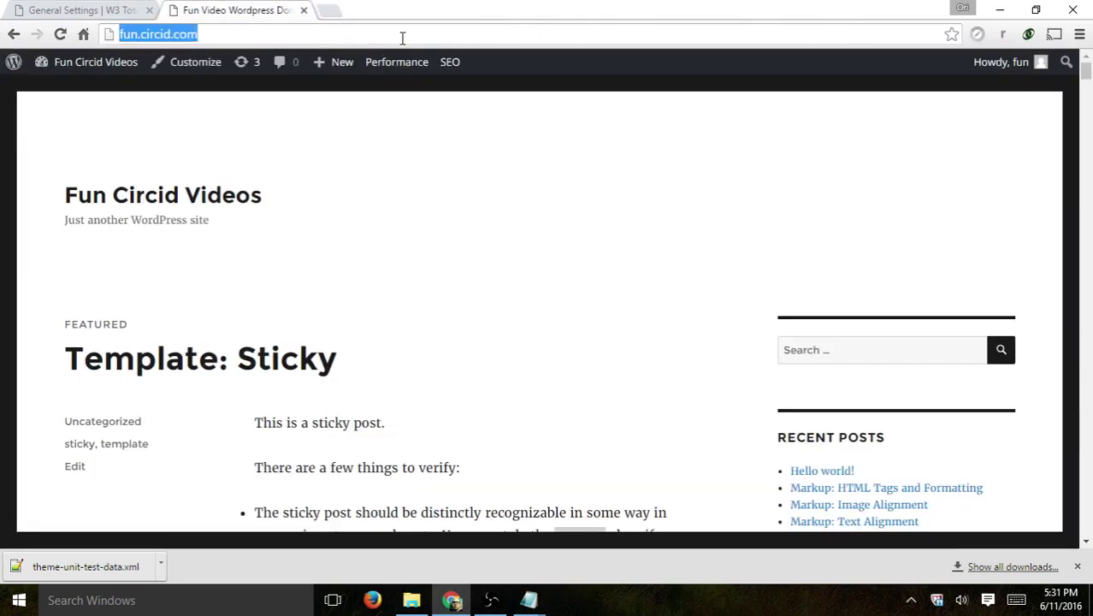
click(403, 37)
key(Return)
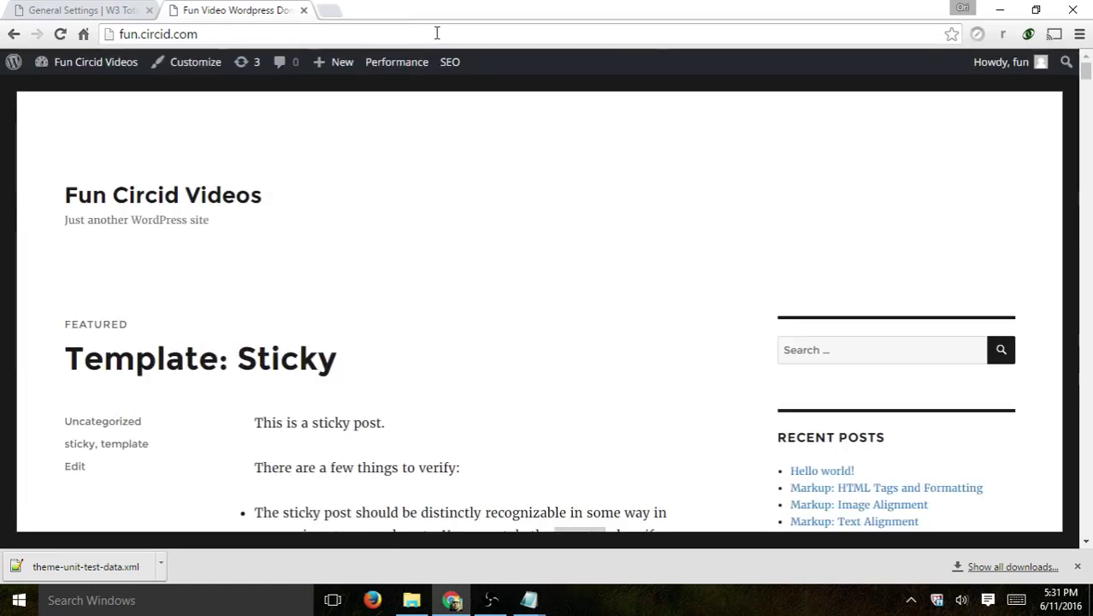
- Tick Database Cache Enable in W3 Total Cache and save all settings
click(85, 10)
scroll(599, 260, down, 5)
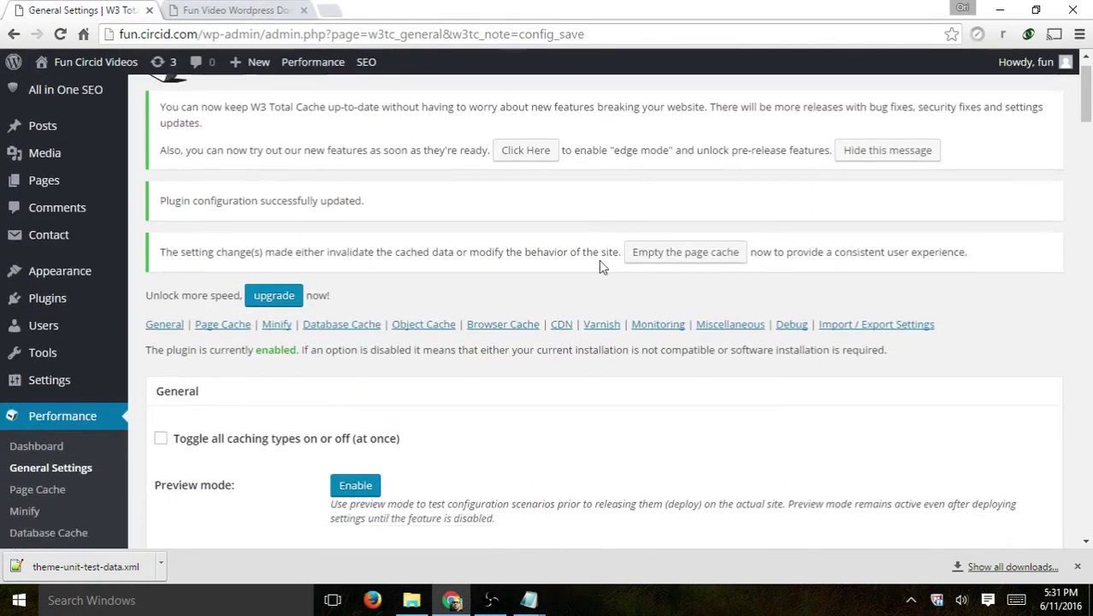
scroll(492, 261, down, 10)
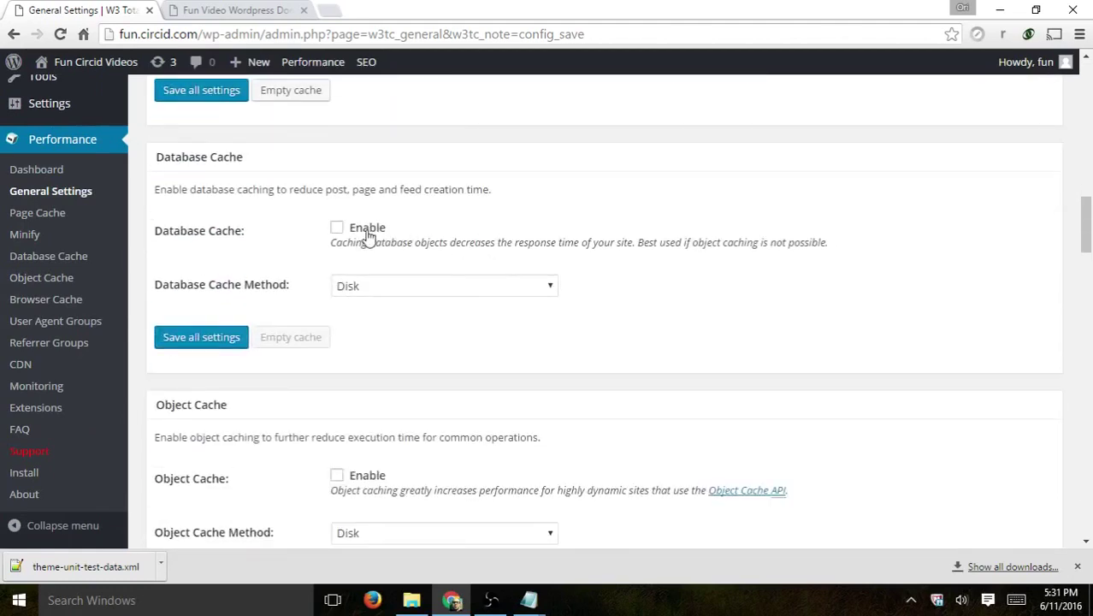
click(368, 229)
scroll(581, 205, down, 2)
scroll(588, 205, up, 1)
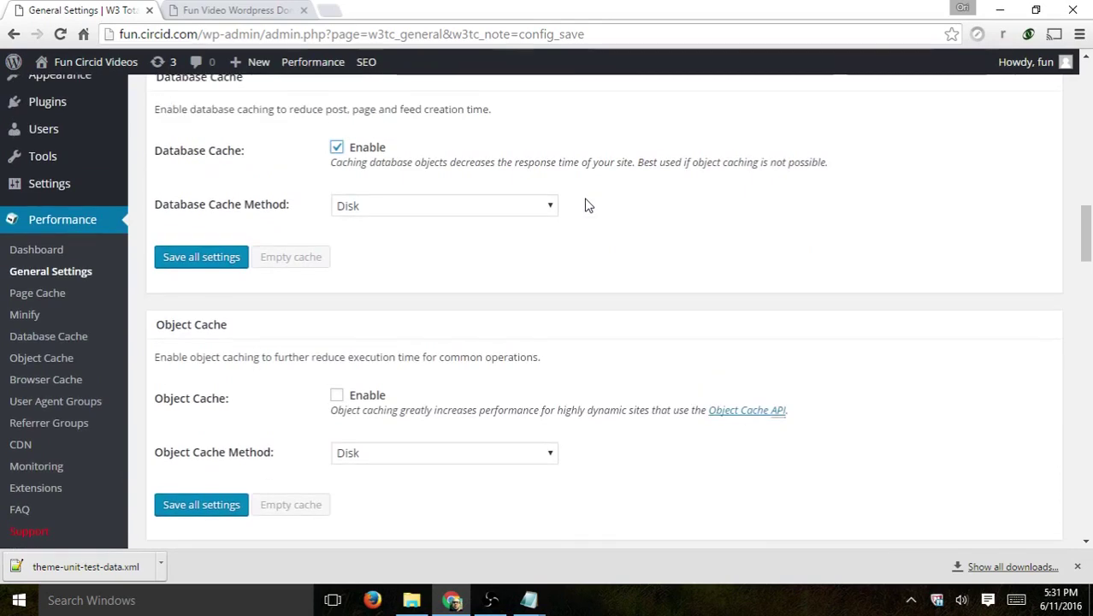
click(201, 260)
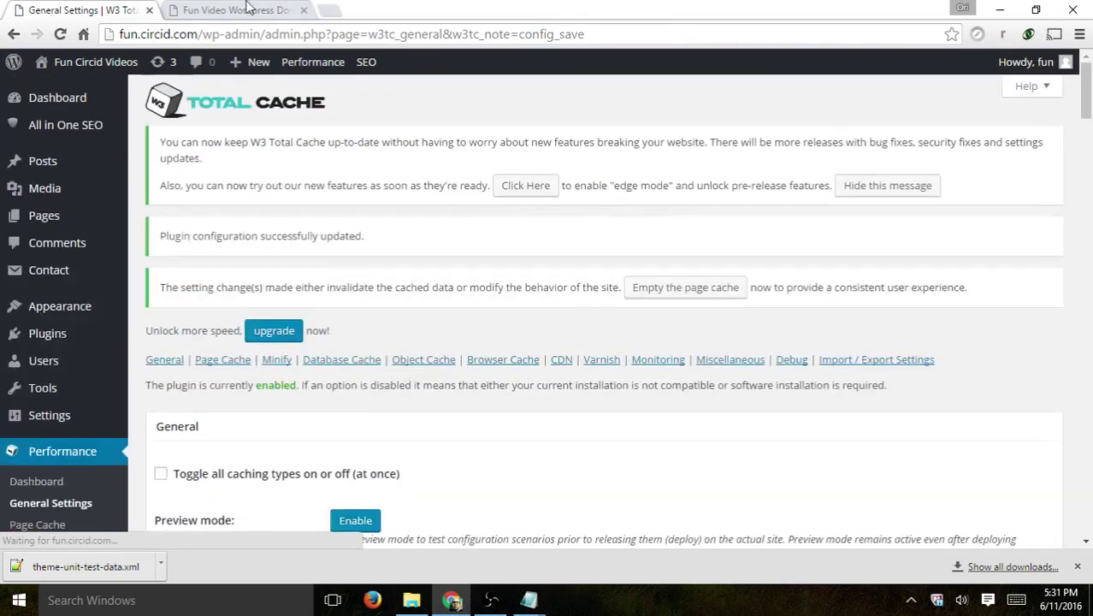
- Reload the site's front page, then review General Settings showing Database and Browser Cache enabled
click(239, 10)
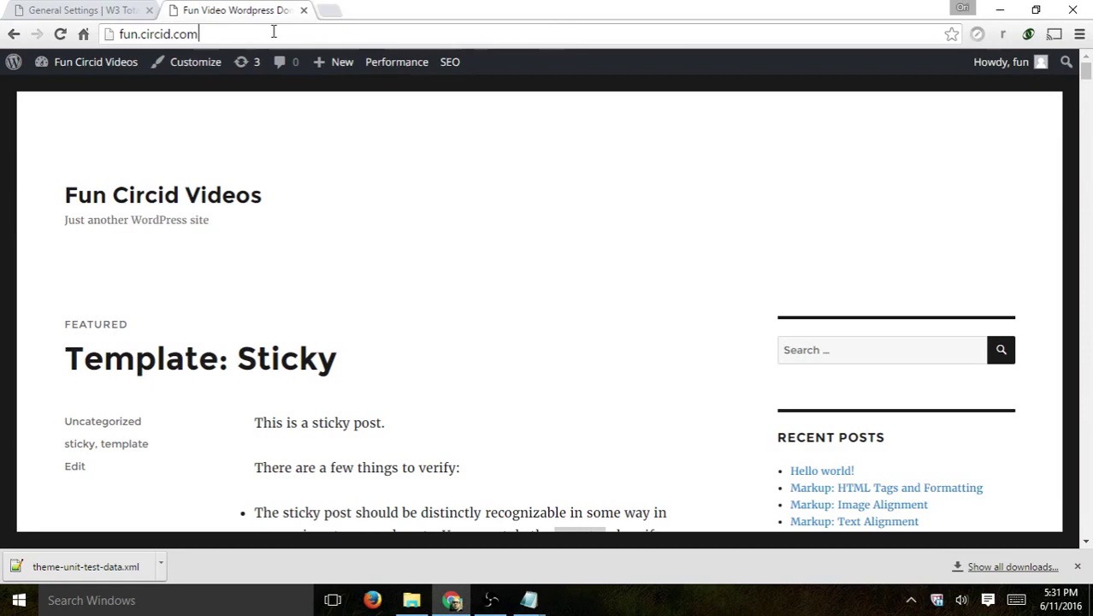
key(Return)
click(75, 9)
scroll(551, 188, down, 5)
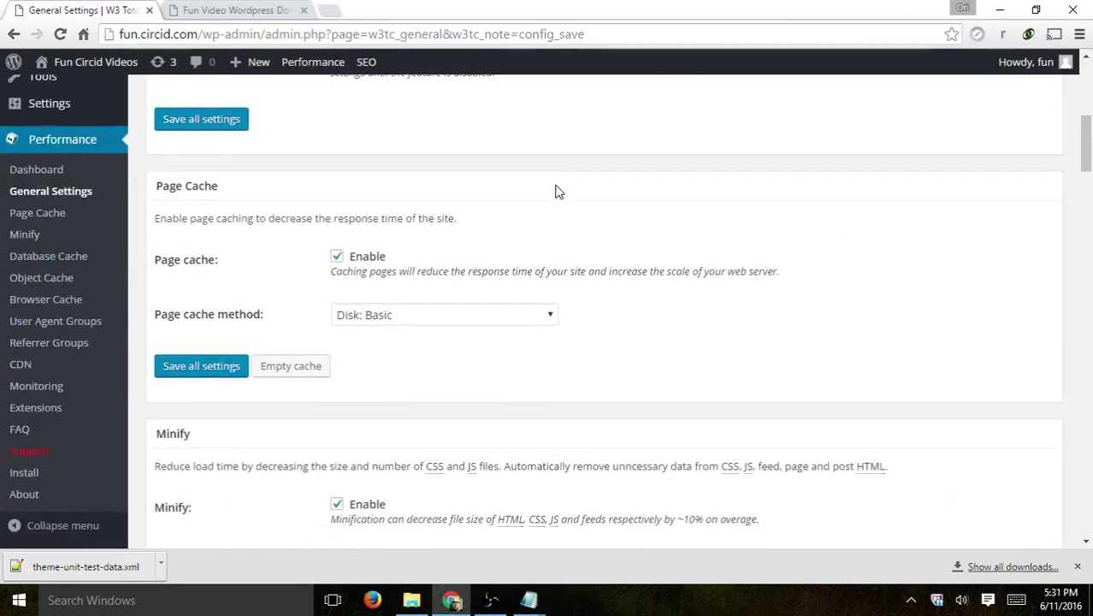
scroll(558, 195, down, 6)
scroll(558, 195, down, 3)
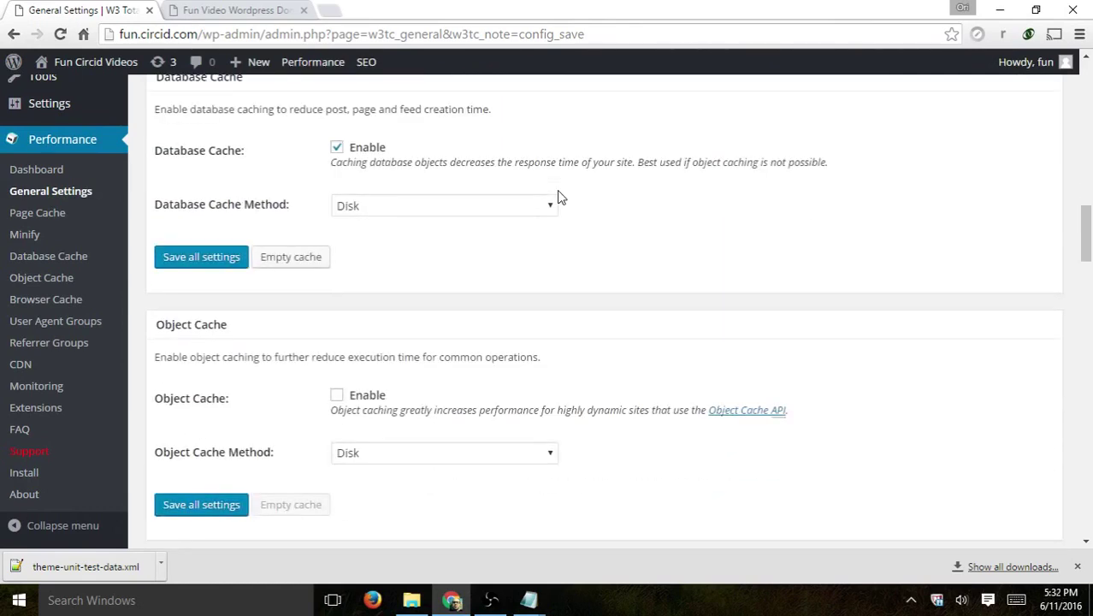
scroll(558, 197, down, 5)
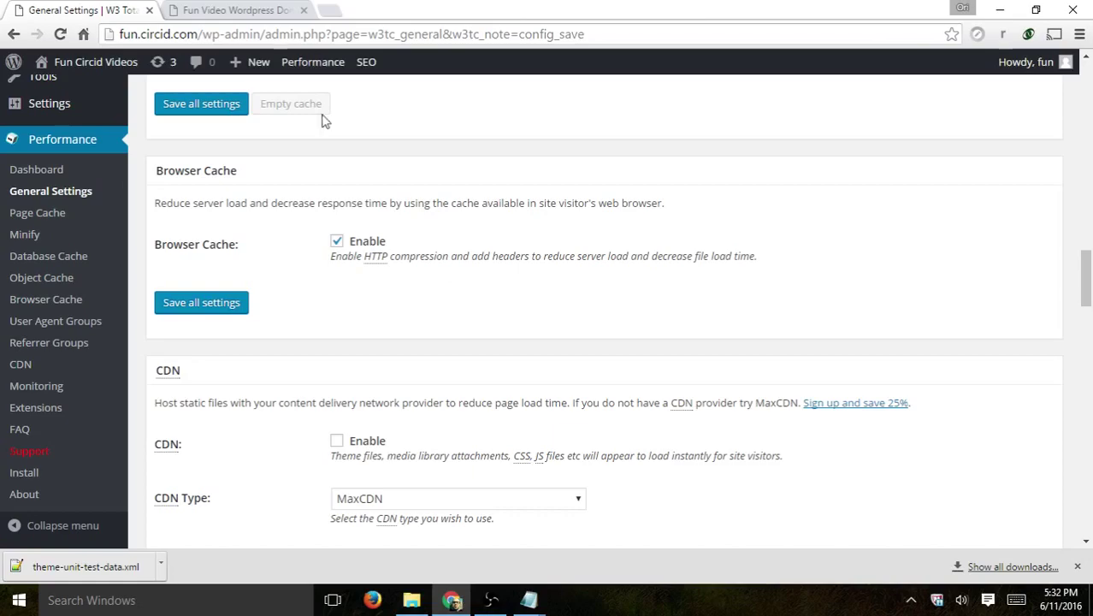
- Switch to the Fun Video Wordpress tab and scroll through the homepage
click(283, 9)
scroll(571, 152, down, 3)
scroll(571, 152, up, 2)
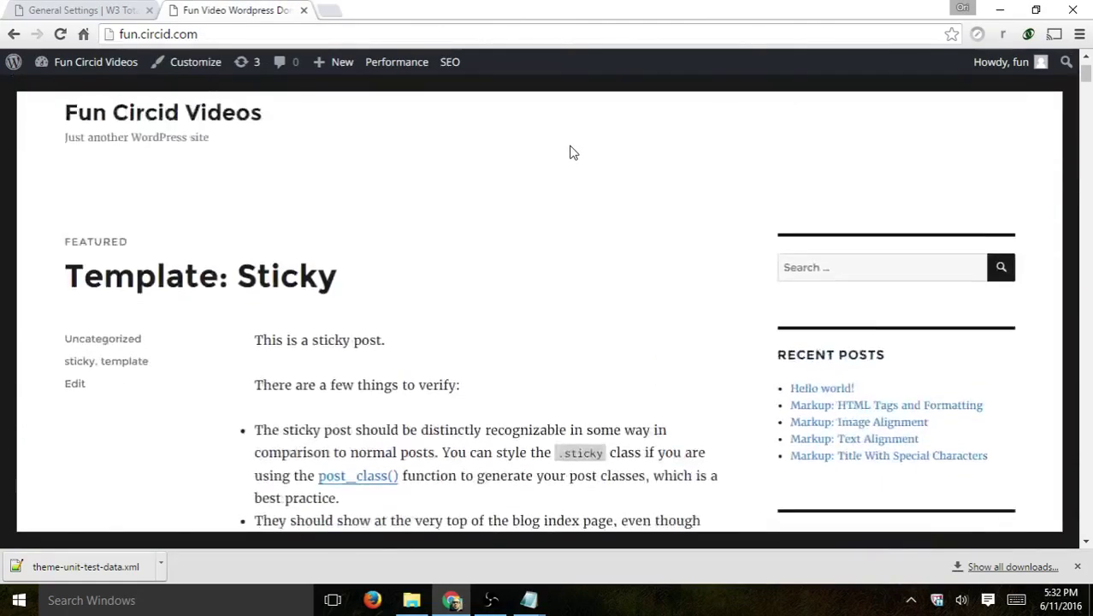
scroll(575, 151, down, 12)
scroll(625, 182, up, 10)
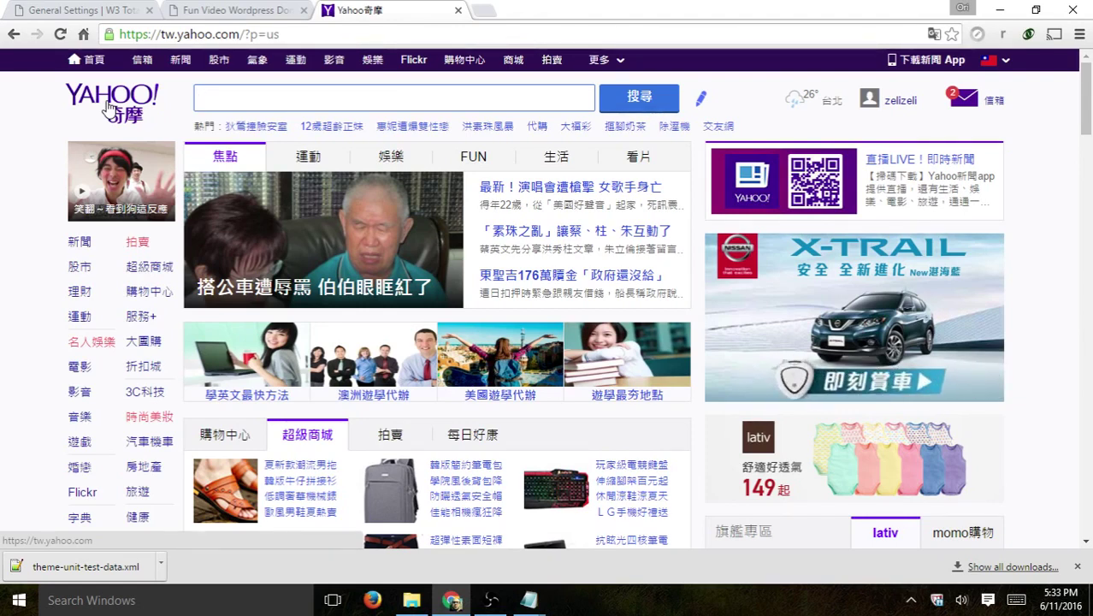
- Return to W3 Total Cache General Settings and save all settings with Database Cache on Disk
key(ctrl+Tab)
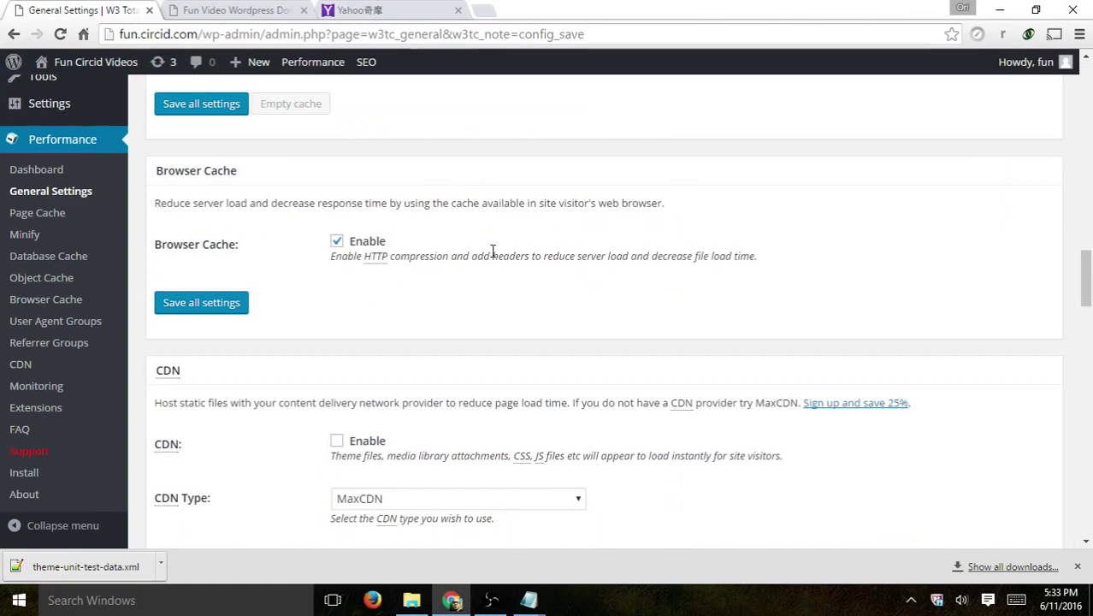
scroll(492, 251, down, 2)
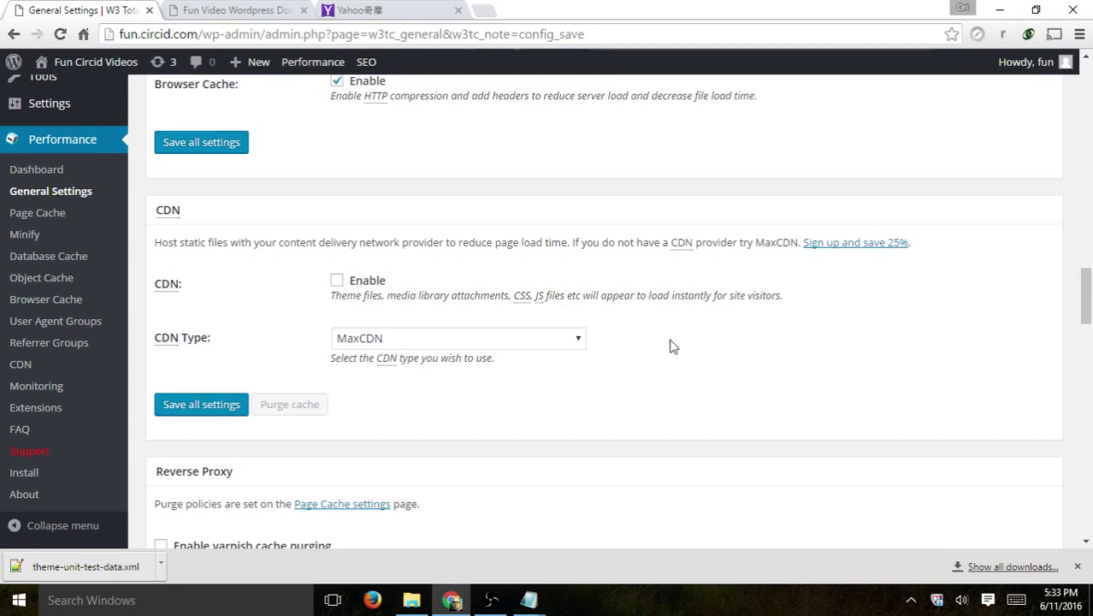
scroll(704, 310, down, 4)
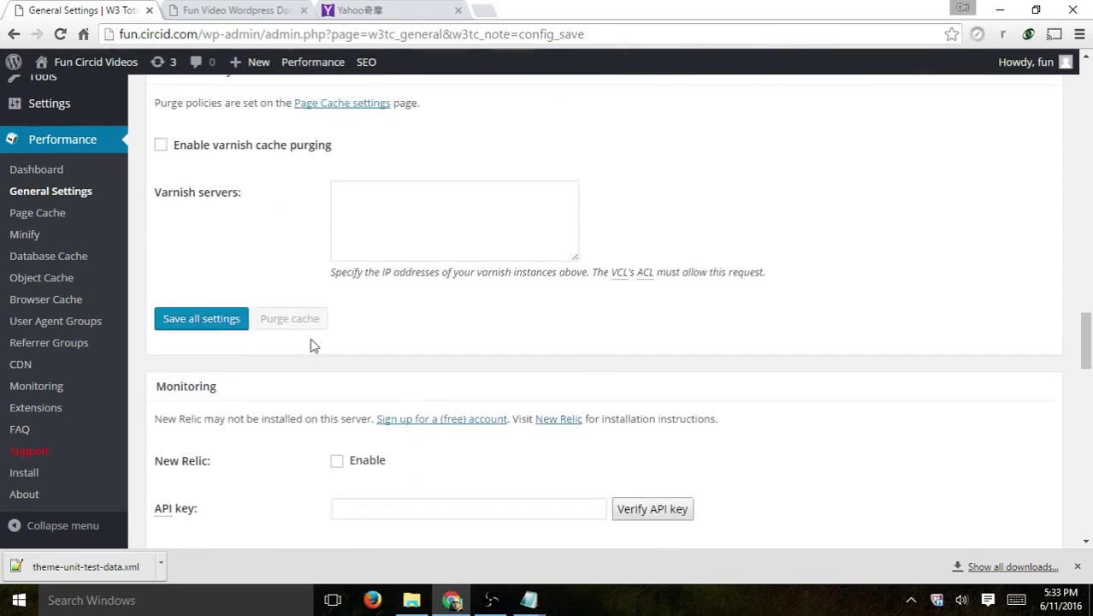
scroll(502, 209, up, 2)
scroll(704, 334, down, 6)
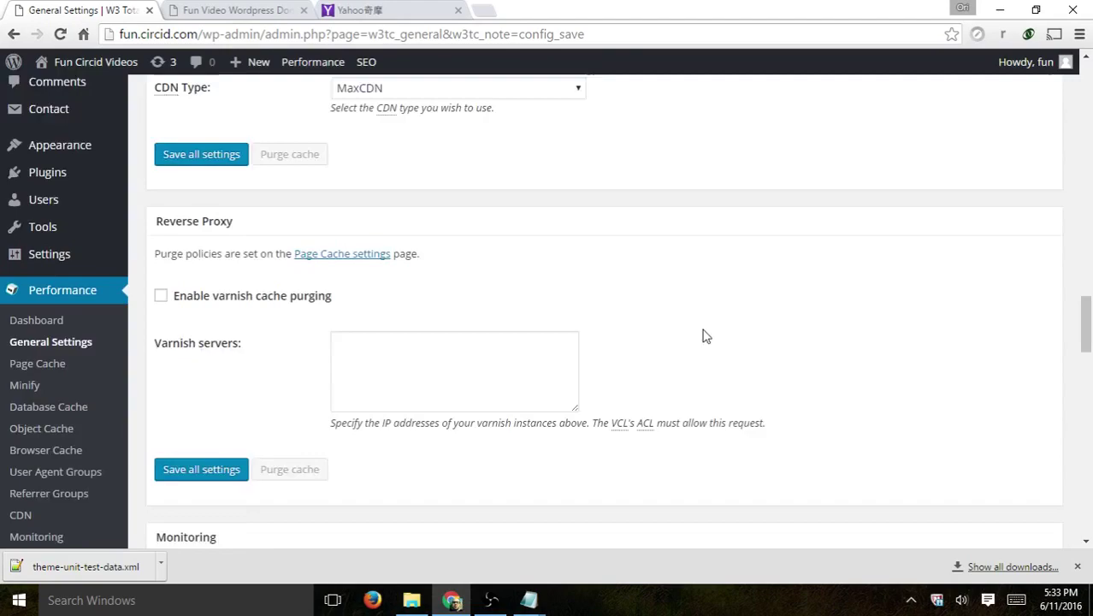
scroll(737, 300, down, 9)
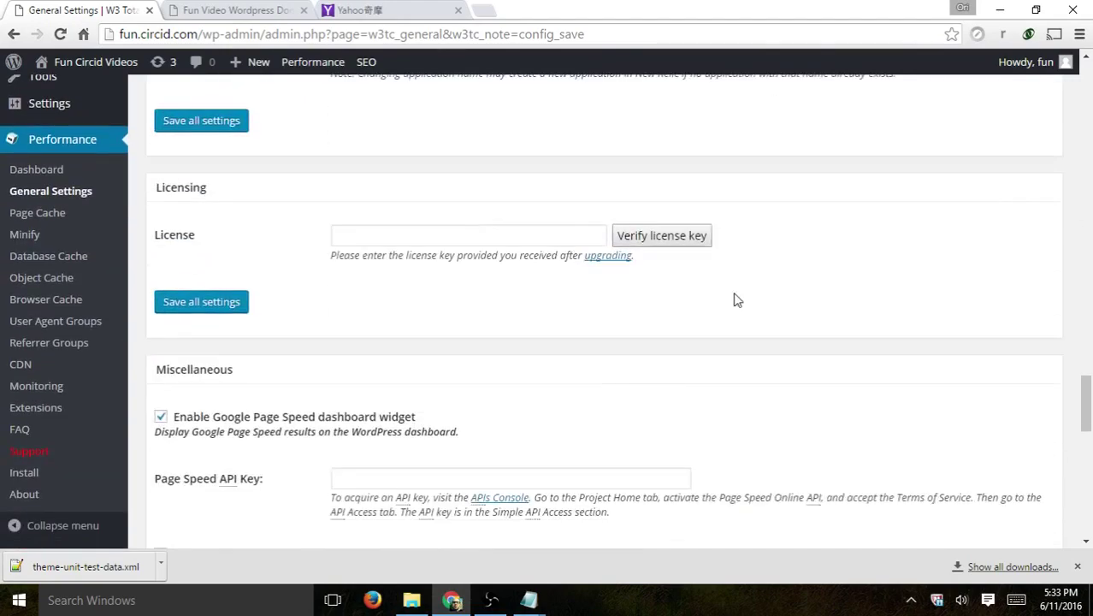
scroll(737, 299, down, 4)
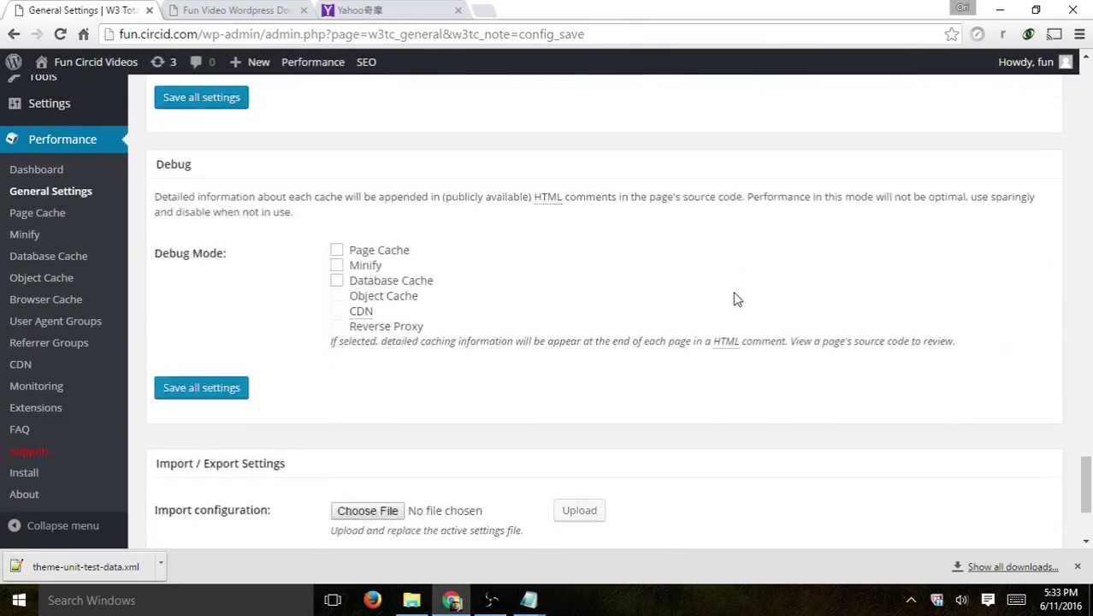
scroll(720, 335, up, 20)
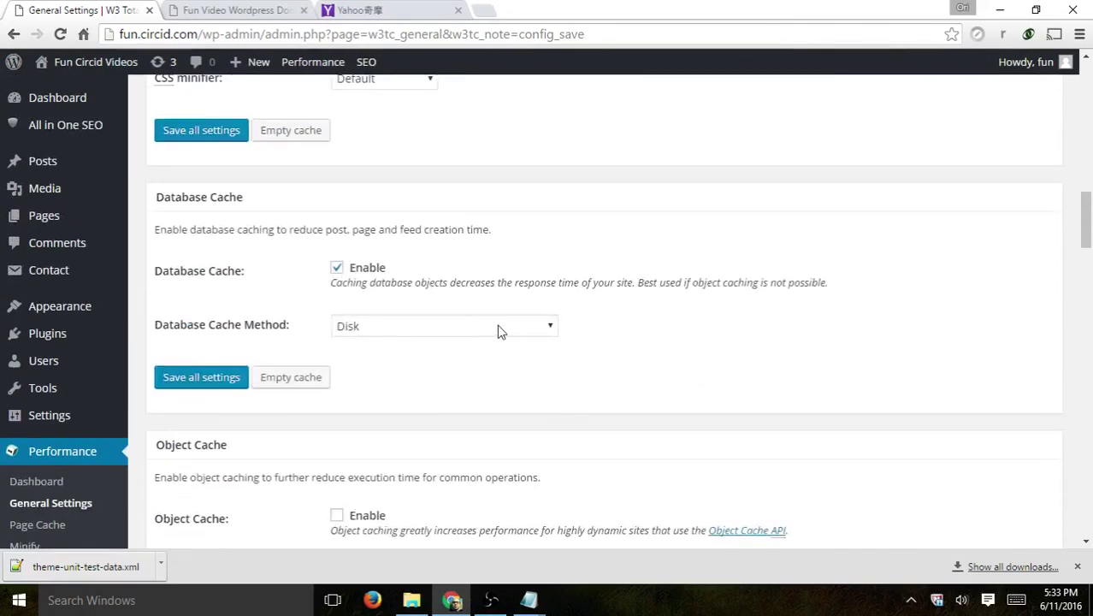
click(195, 376)
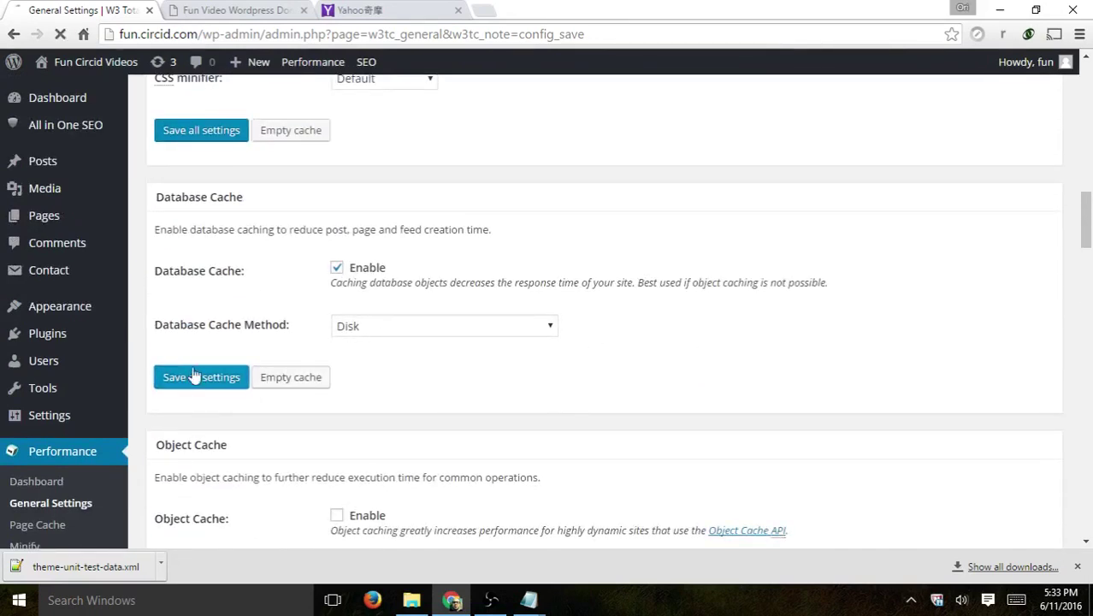
- Open Chrome DevTools on the fun.circid.com homepage in responsive mode and reload to record network requests
click(248, 10)
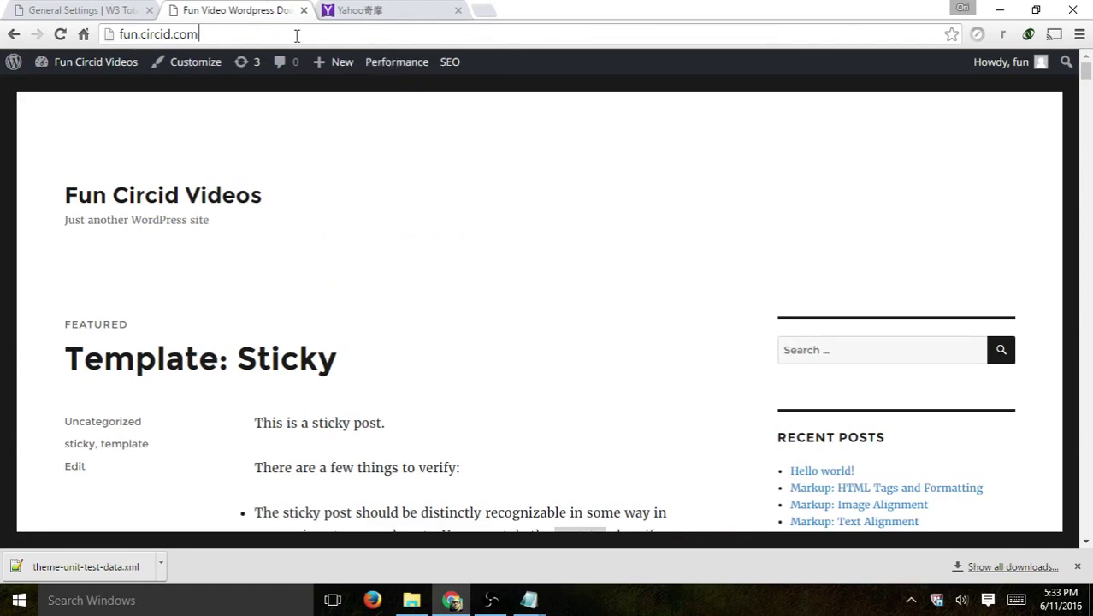
key(F5)
right_click(576, 157)
click(624, 328)
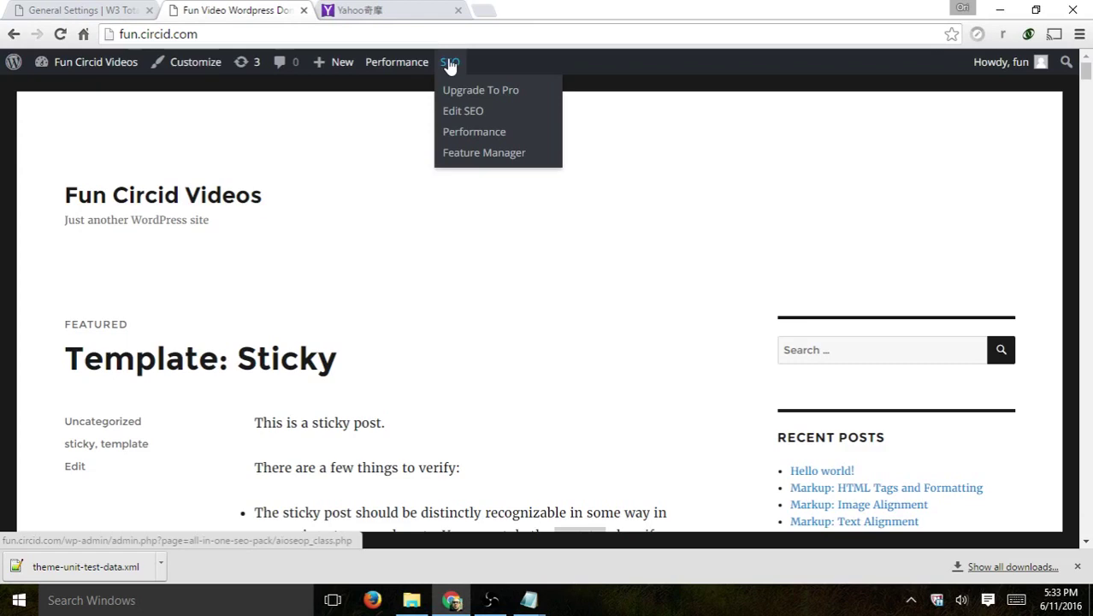
key(ctrl+shift+i)
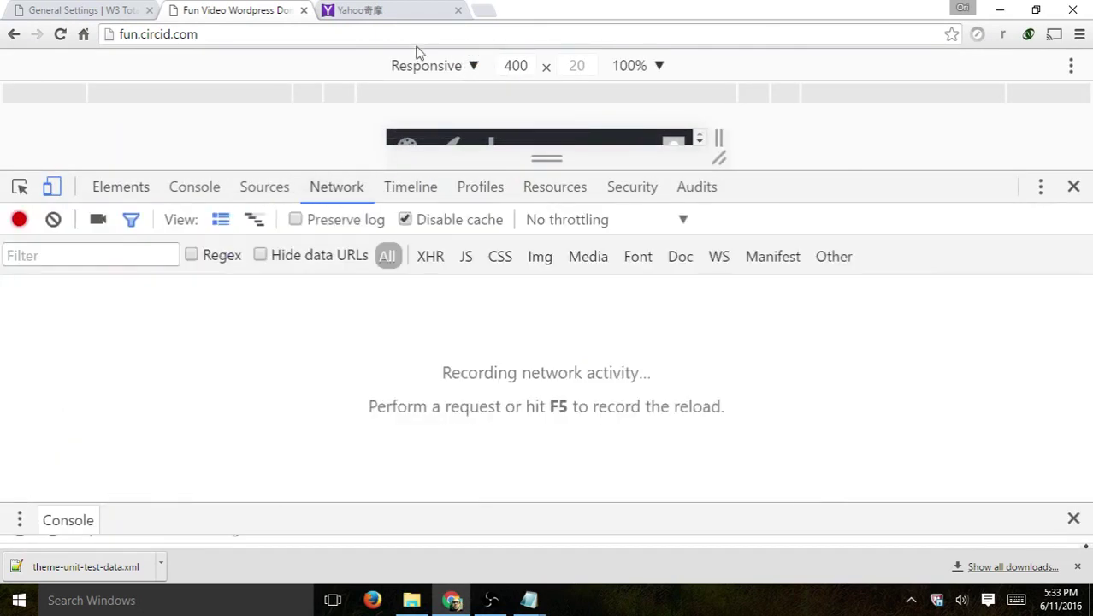
click(437, 34)
key(Return)
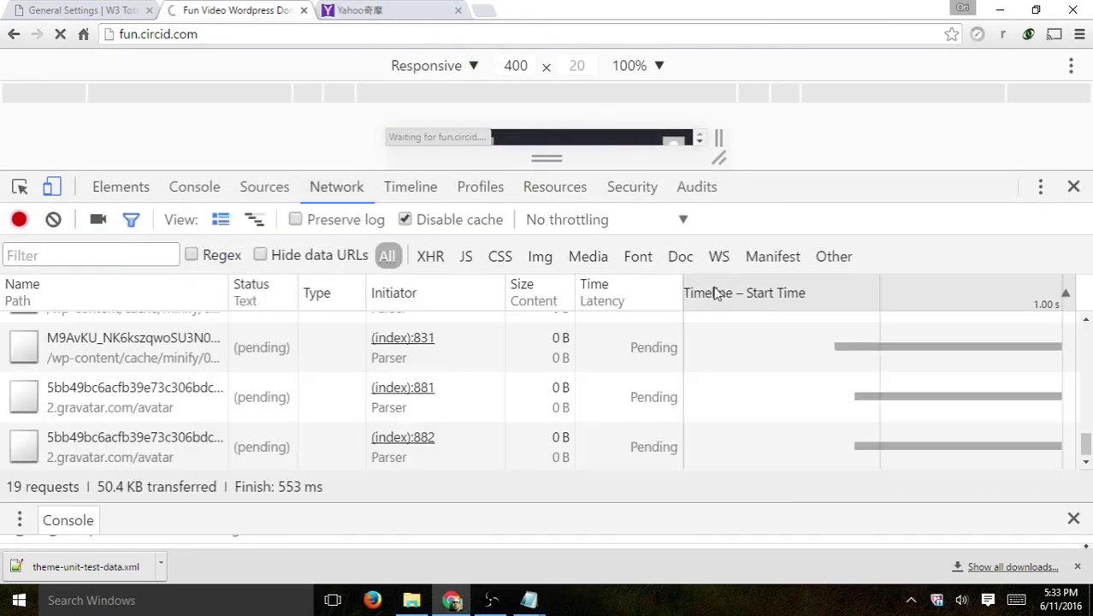
scroll(812, 382, up, 15)
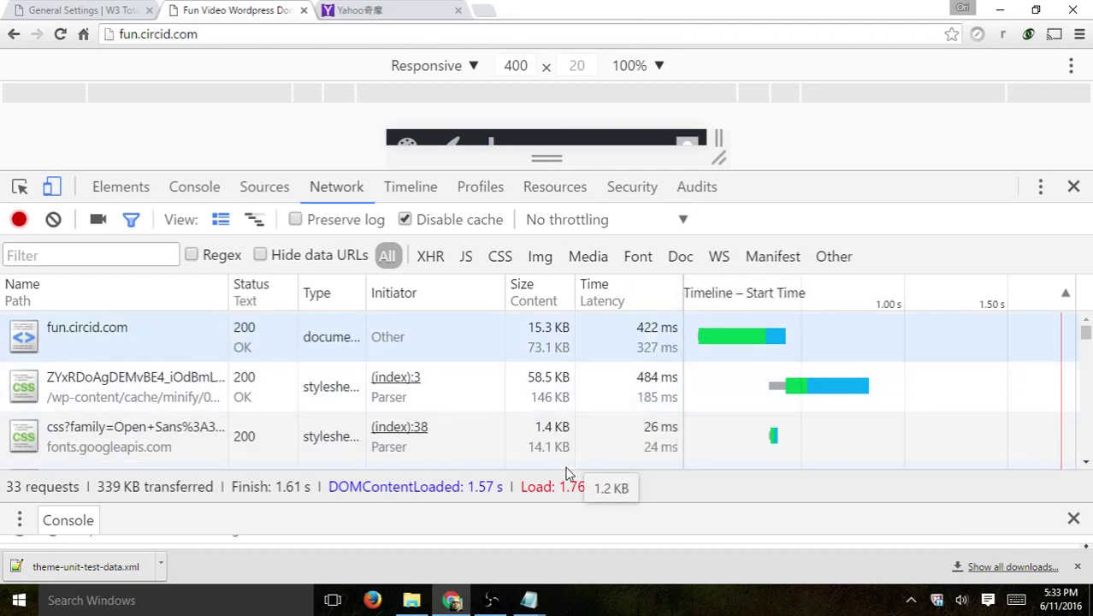
- Re-record the homepage load (33 requests, 338 KB, Load 1.73 s) and uncheck Disable cache
click(385, 36)
key(shift+Left)
key(shift+Left)
key(shift+Left)
key(shift+Left)
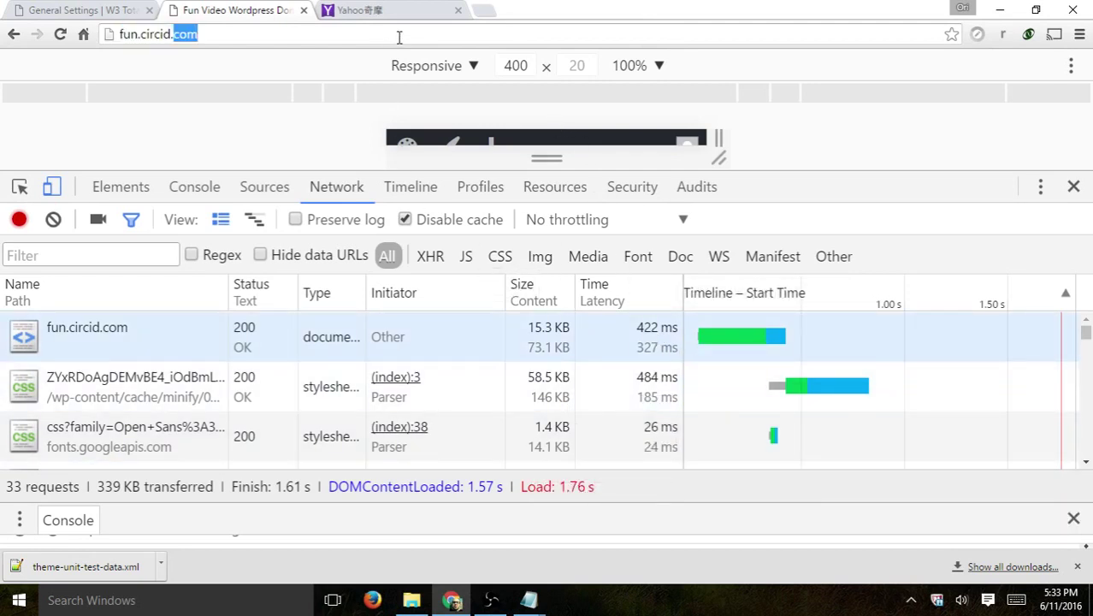
key(Right)
key(Return)
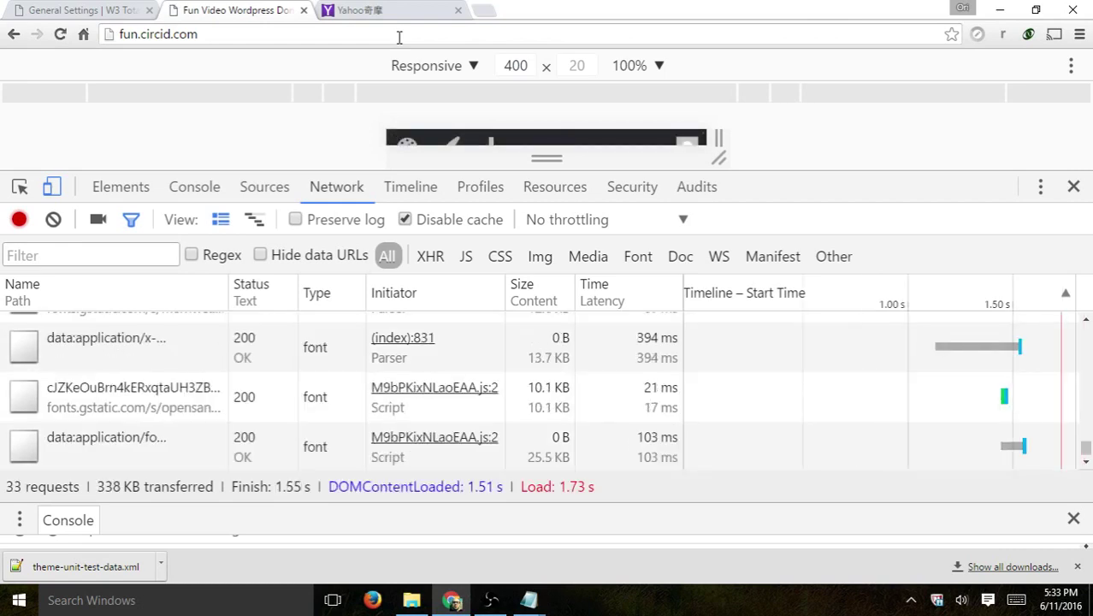
scroll(761, 402, up, 15)
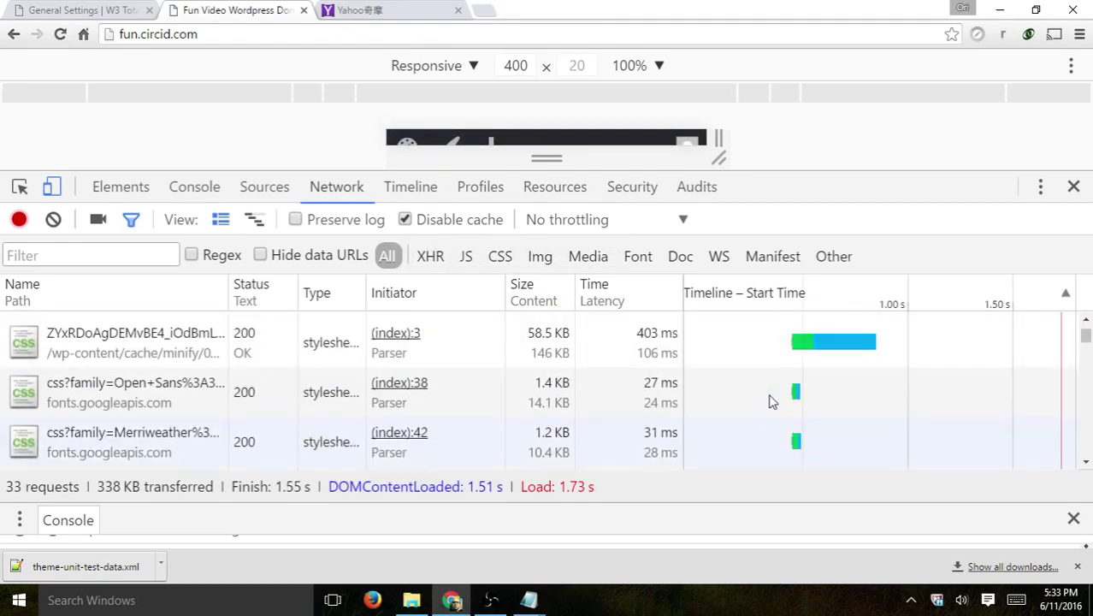
click(577, 34)
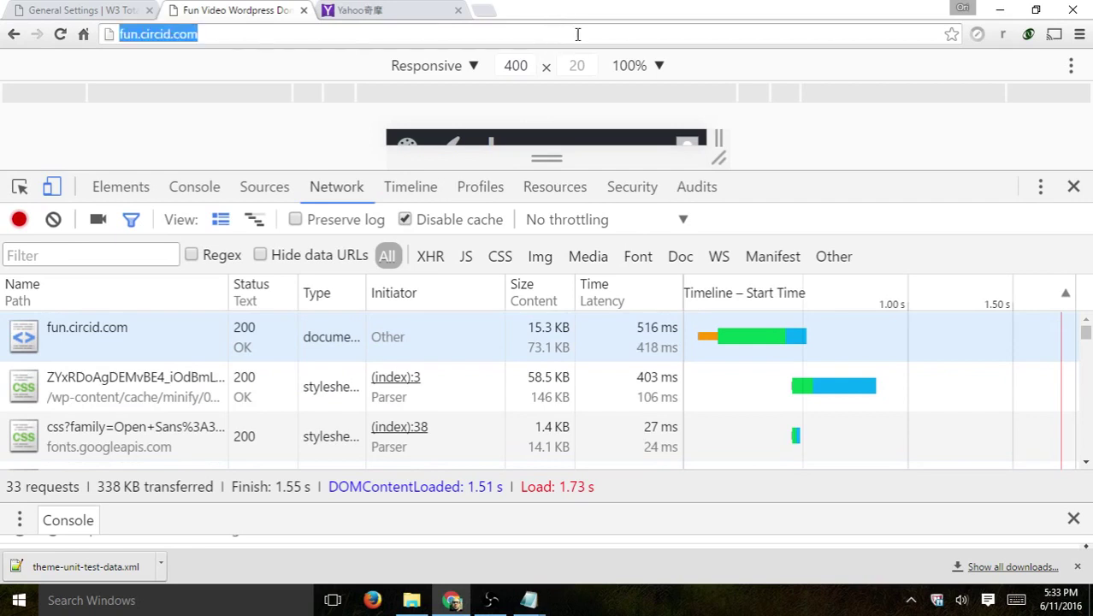
click(577, 35)
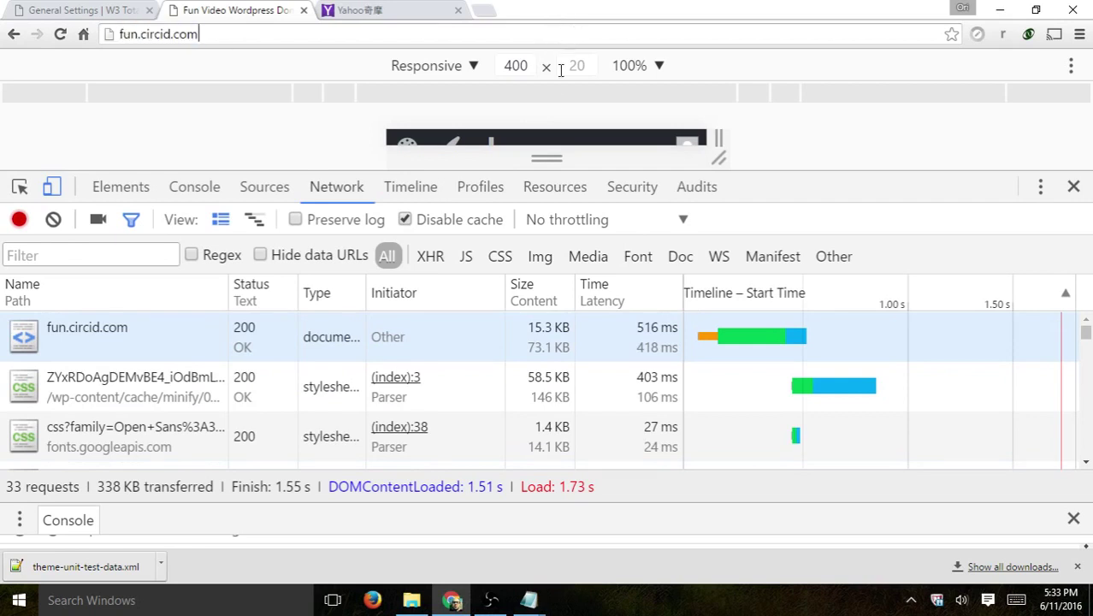
click(451, 223)
- Reload the homepage with caching allowed, briefly checking the W3TC General Settings tab
key(Return)
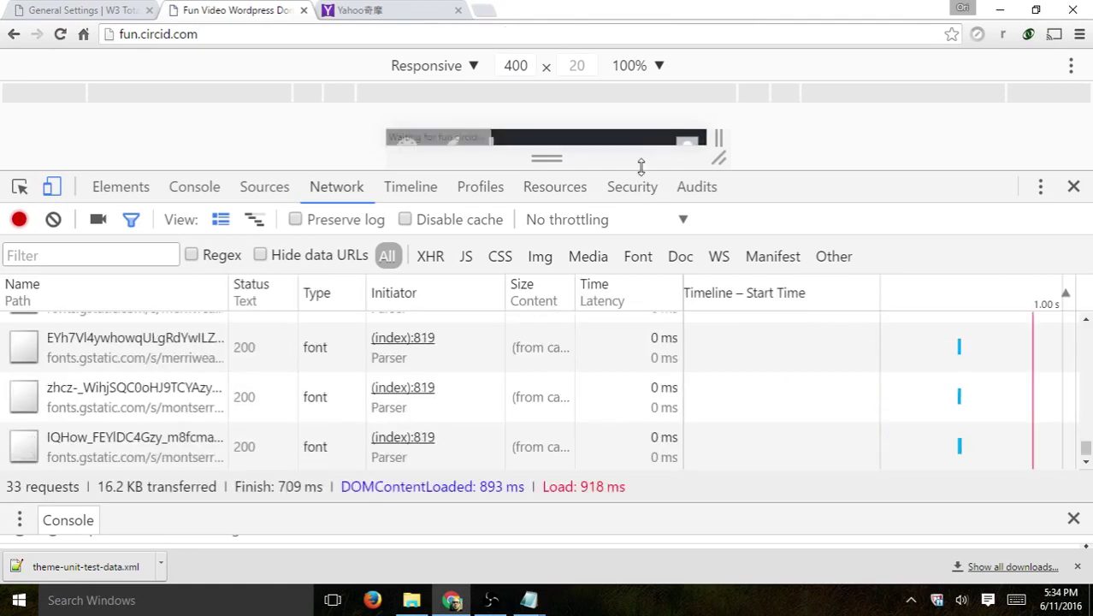
click(118, 7)
scroll(519, 328, down, 15)
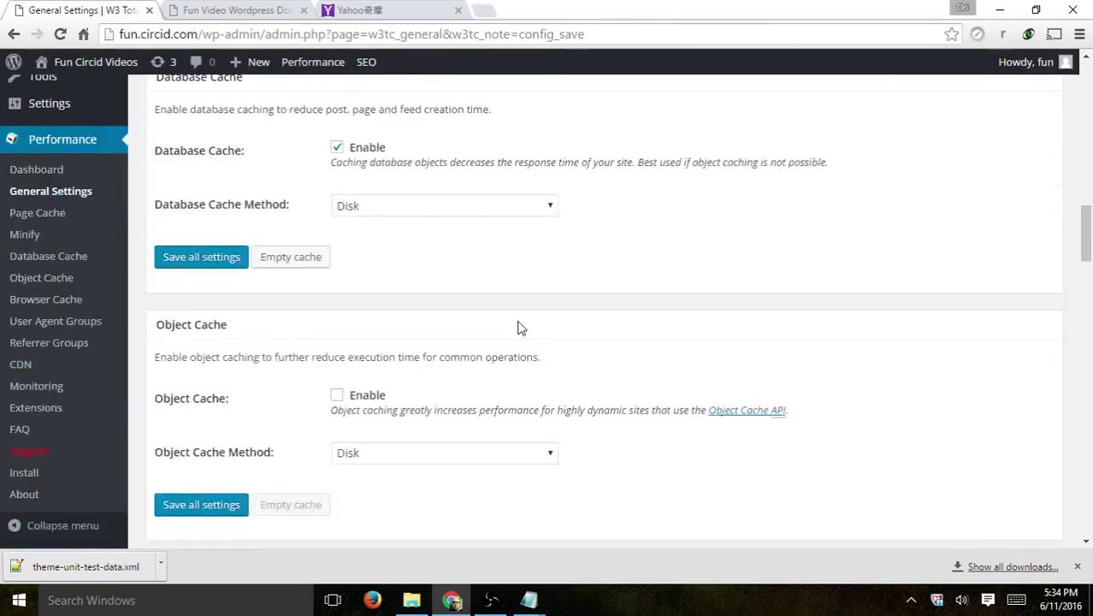
scroll(519, 328, down, 5)
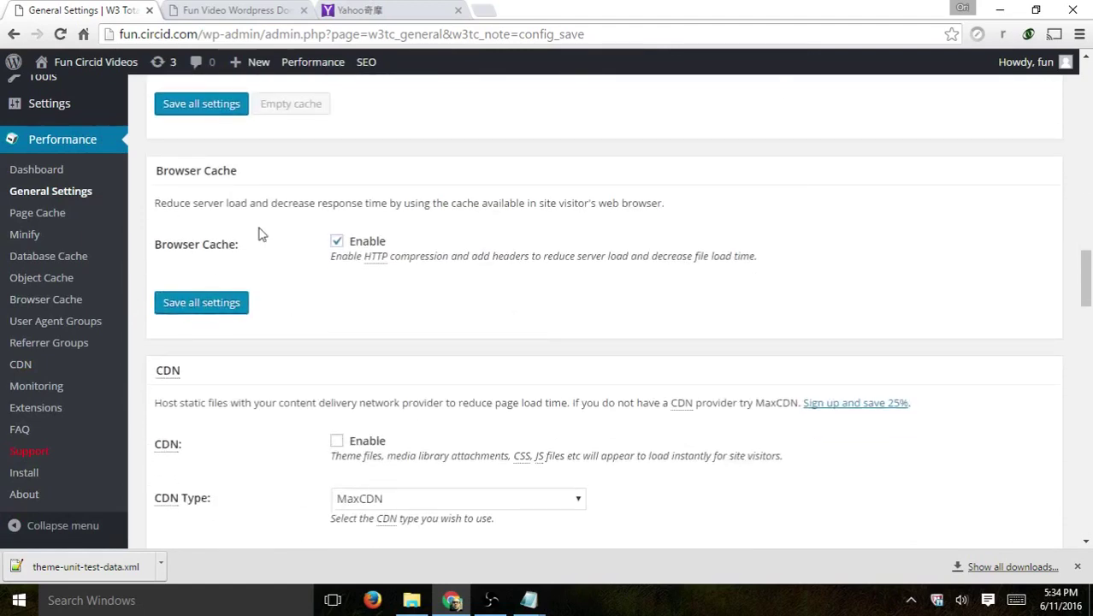
click(276, 7)
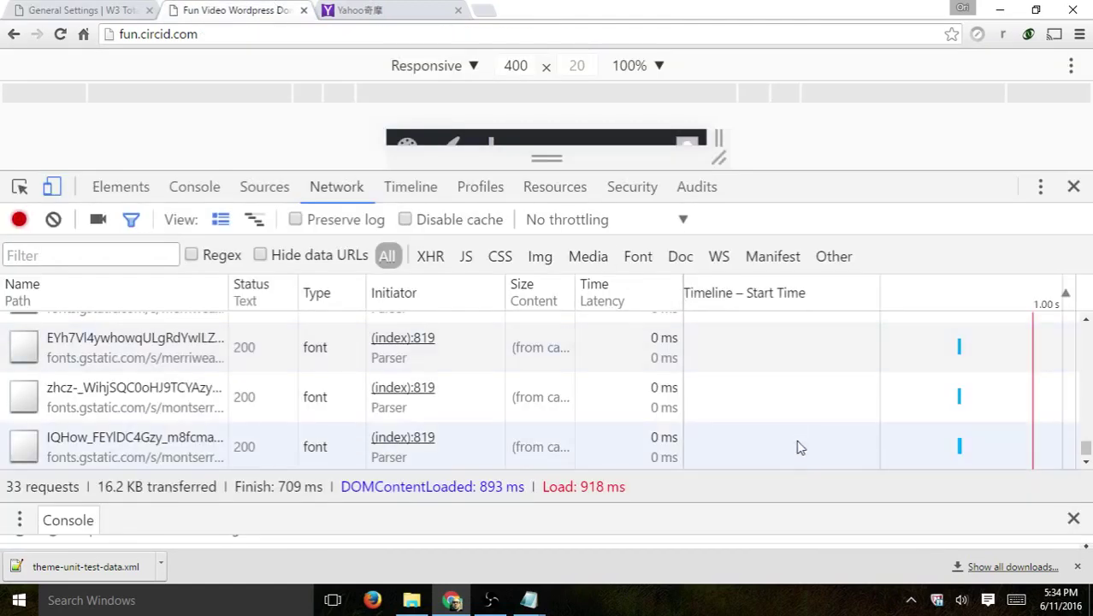
scroll(819, 425, up, 2)
scroll(812, 423, up, 3)
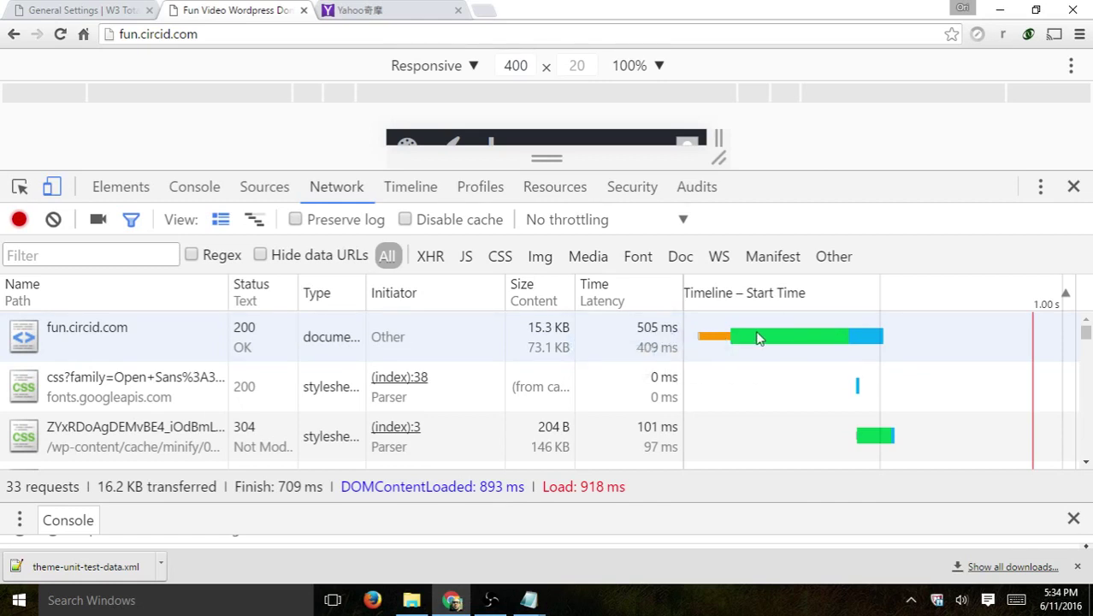
- Review the cached reload in the Network list: 33 requests, 16.2 KB, DOMContentLoaded 893 ms, Load 918 ms
mouse_move(757, 338)
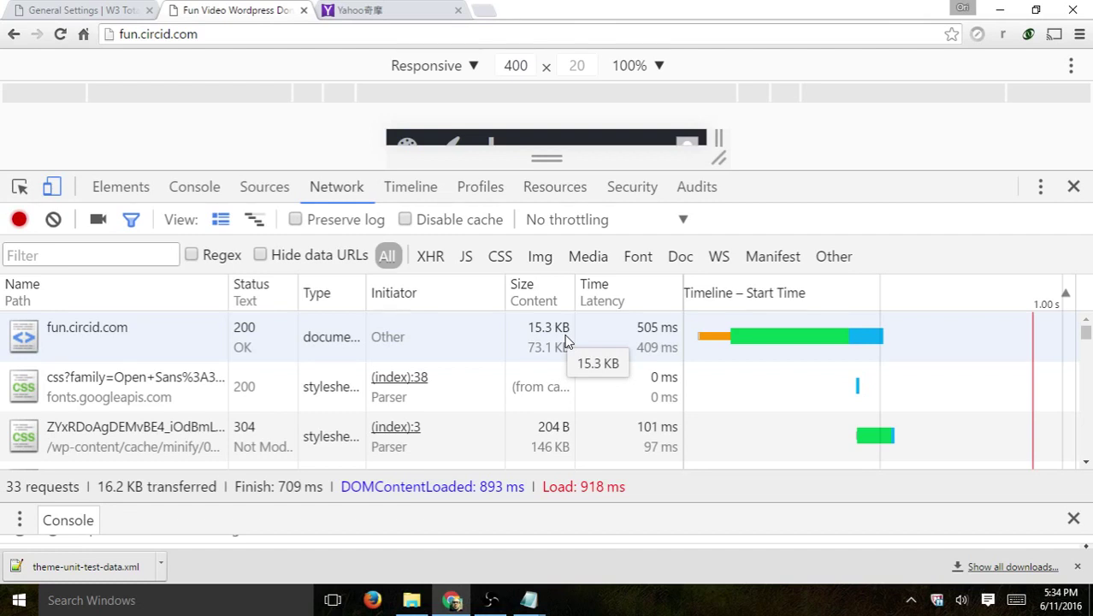
scroll(781, 372, down, 2)
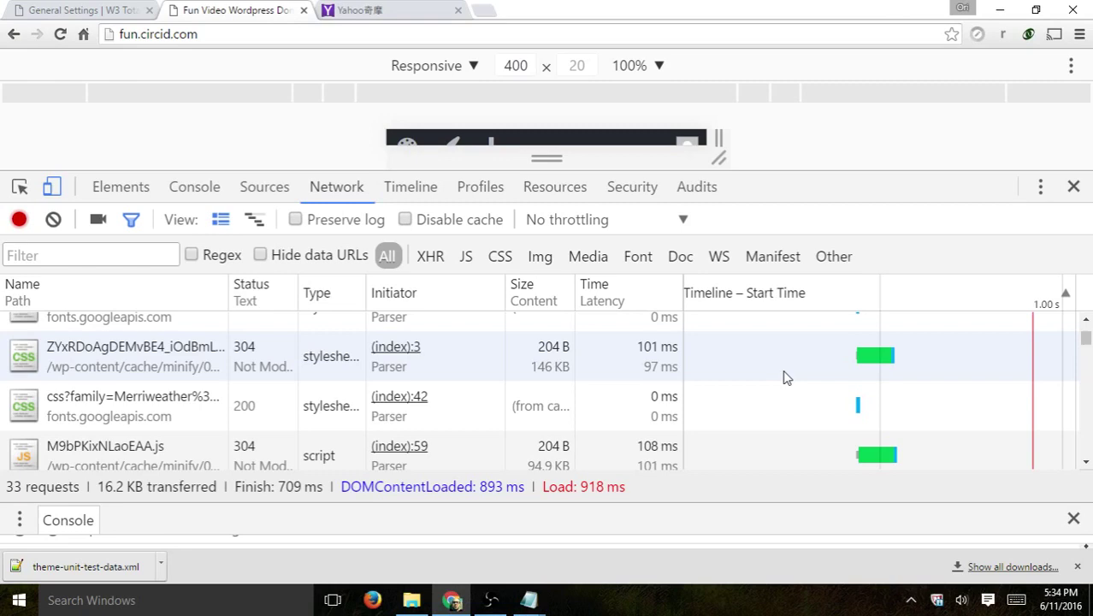
scroll(785, 374, up, 2)
scroll(800, 368, down, 4)
scroll(676, 393, up, 2)
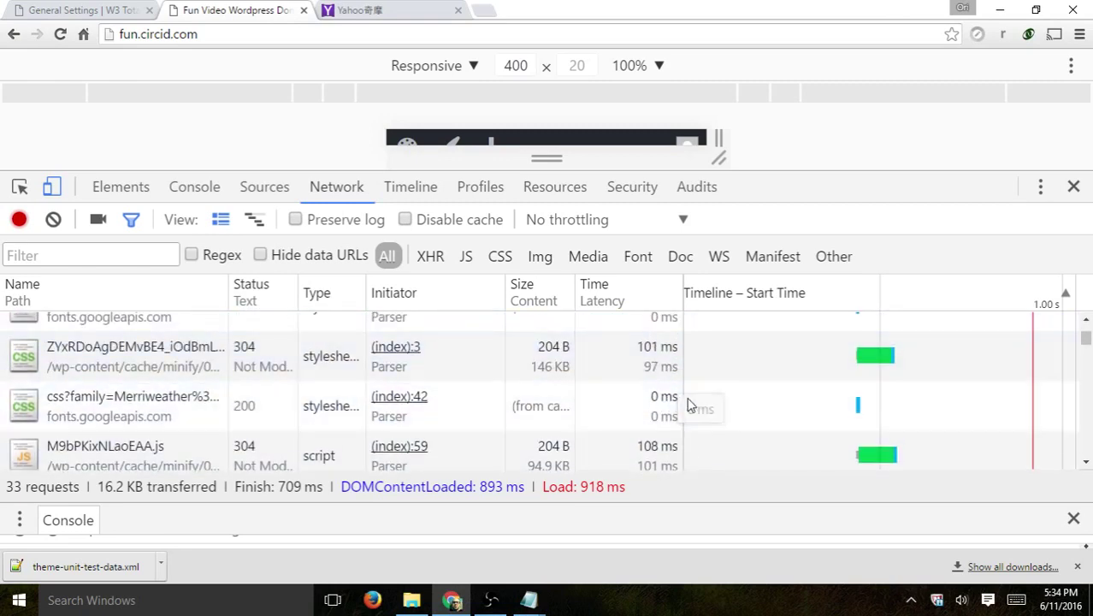
scroll(647, 409, down, 5)
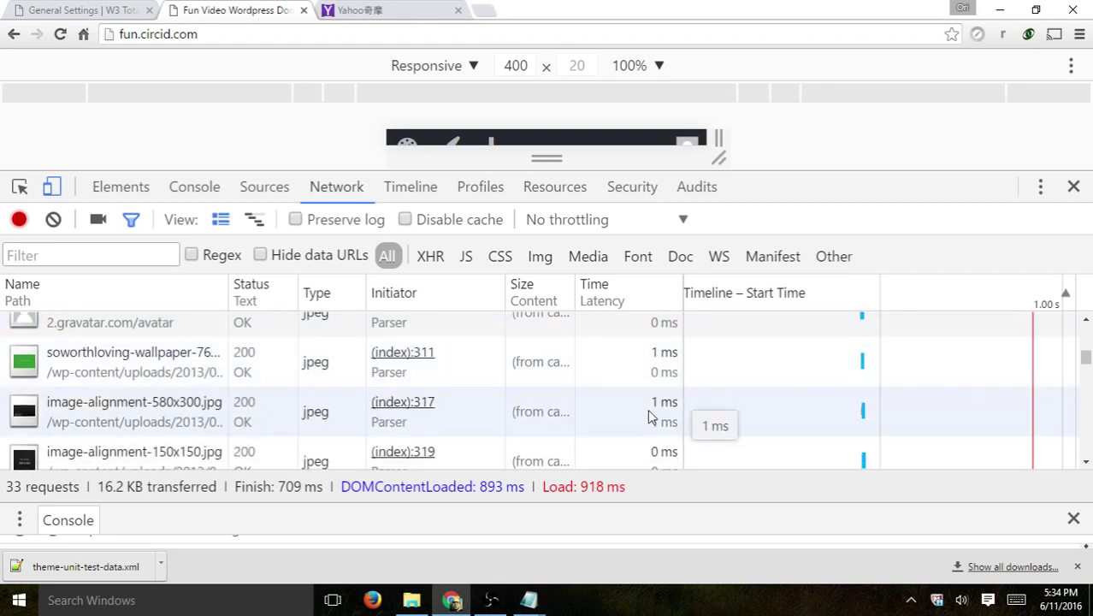
scroll(655, 411, down, 2)
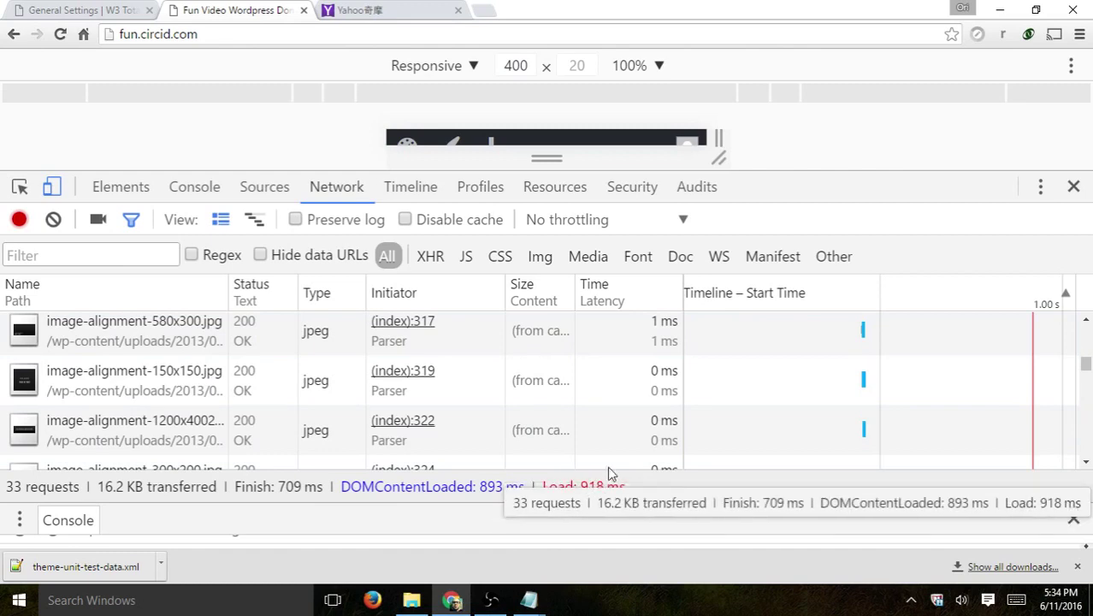
scroll(808, 330, down, 5)
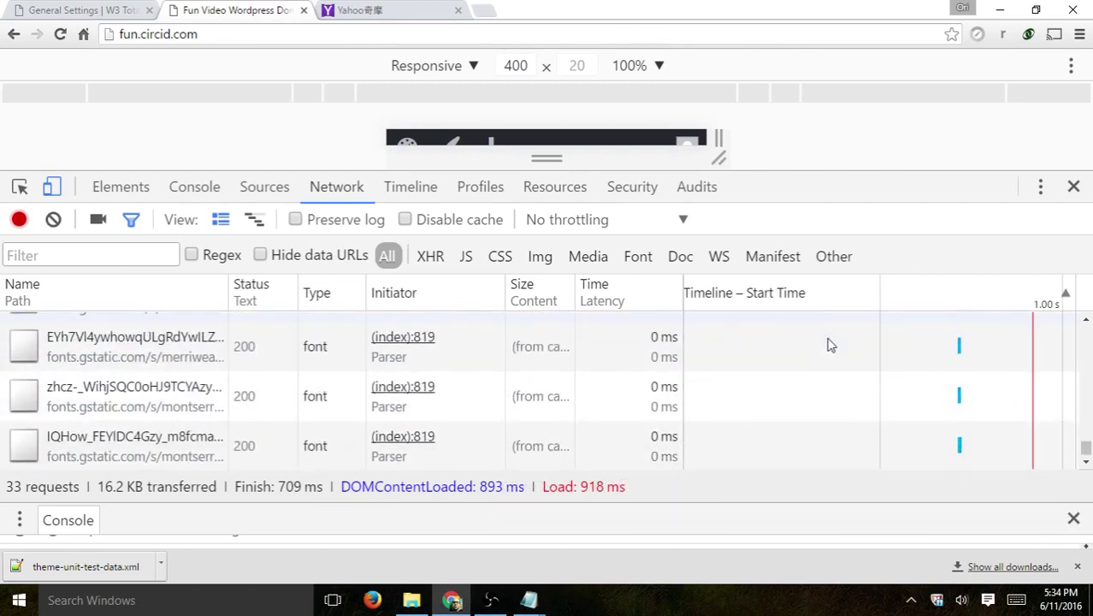
scroll(829, 397, up, 10)
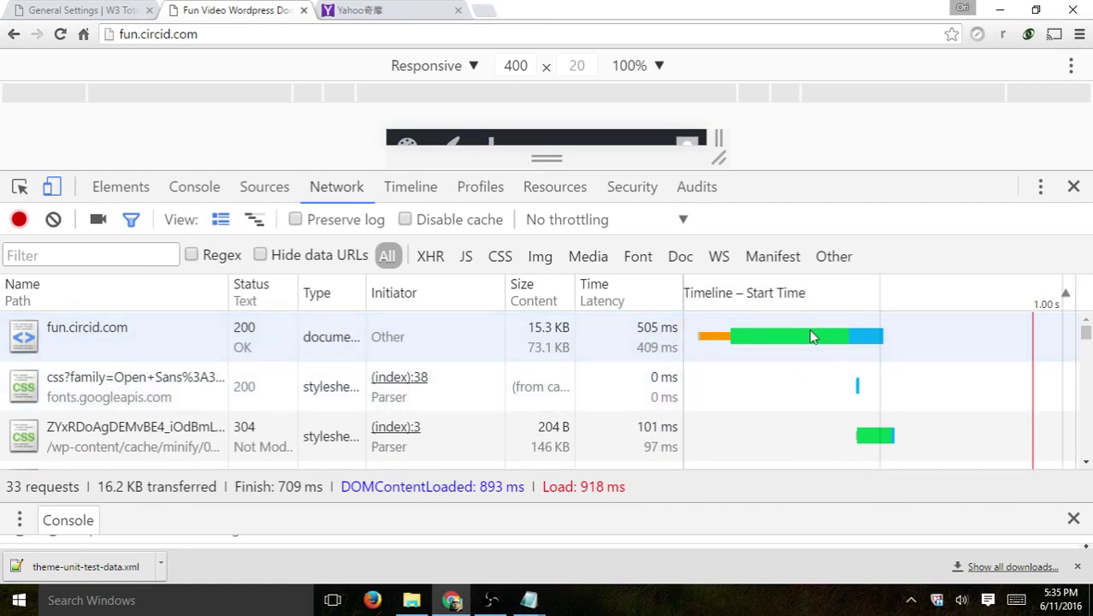
mouse_move(812, 336)
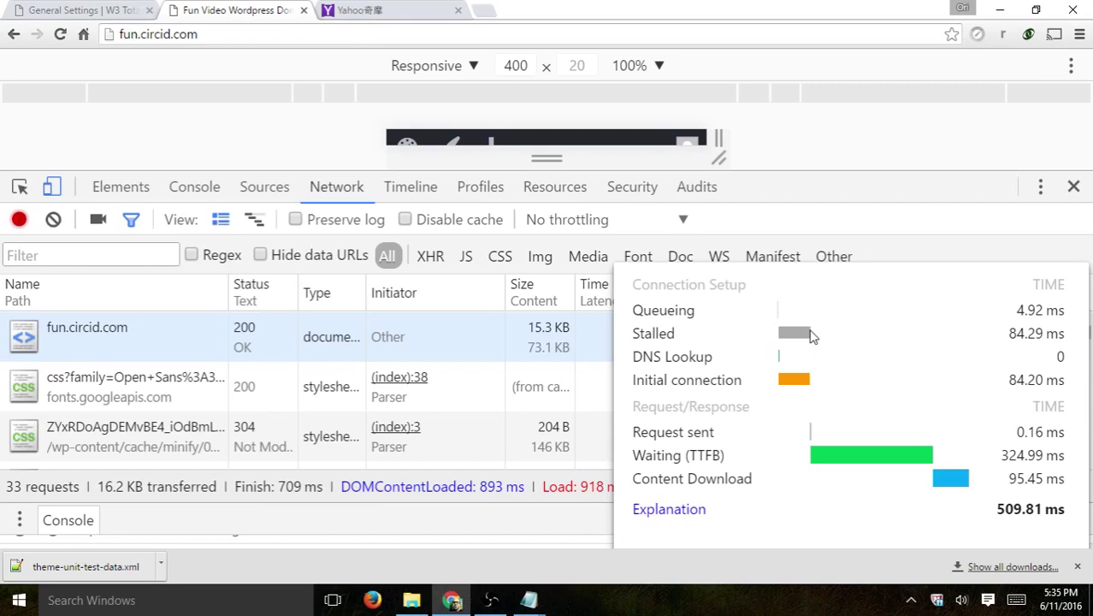